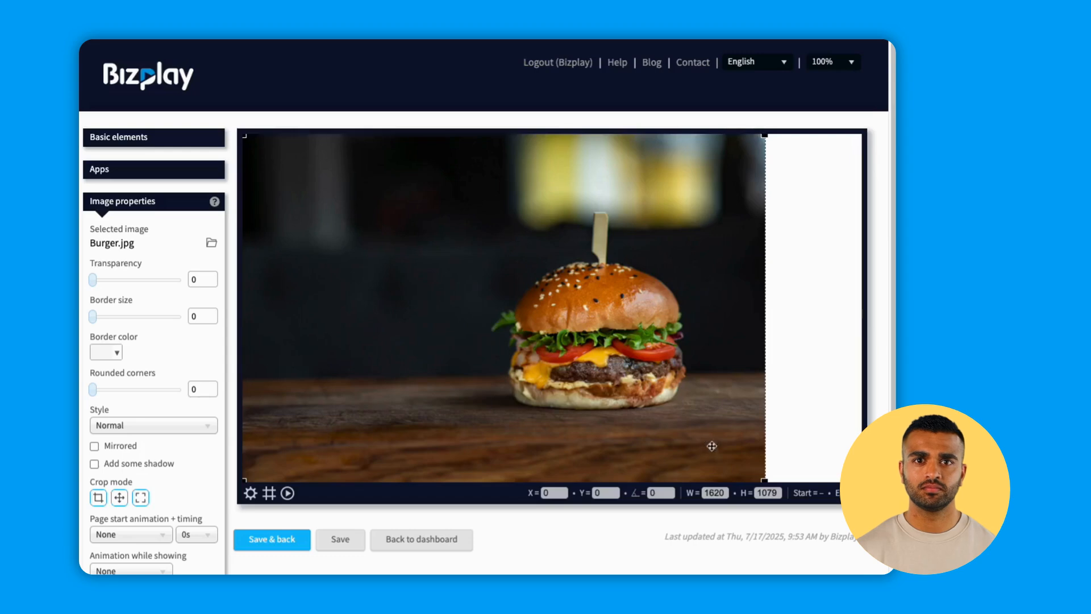
Enlarge the burger image to about 1924 × 1282 so it fills the page, and add a text element coloured white (#ffffff).
{"action": "left_click_drag", "start_coordinate": [764, 480], "coordinate": [859, 553]}
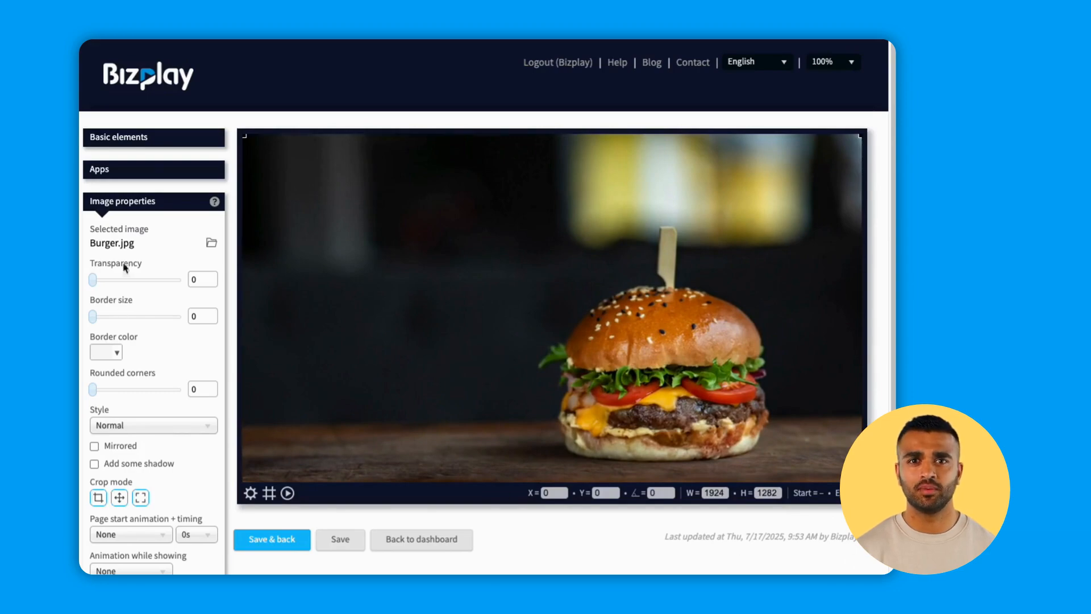
{"action": "left_click", "coordinate": [153, 146]}
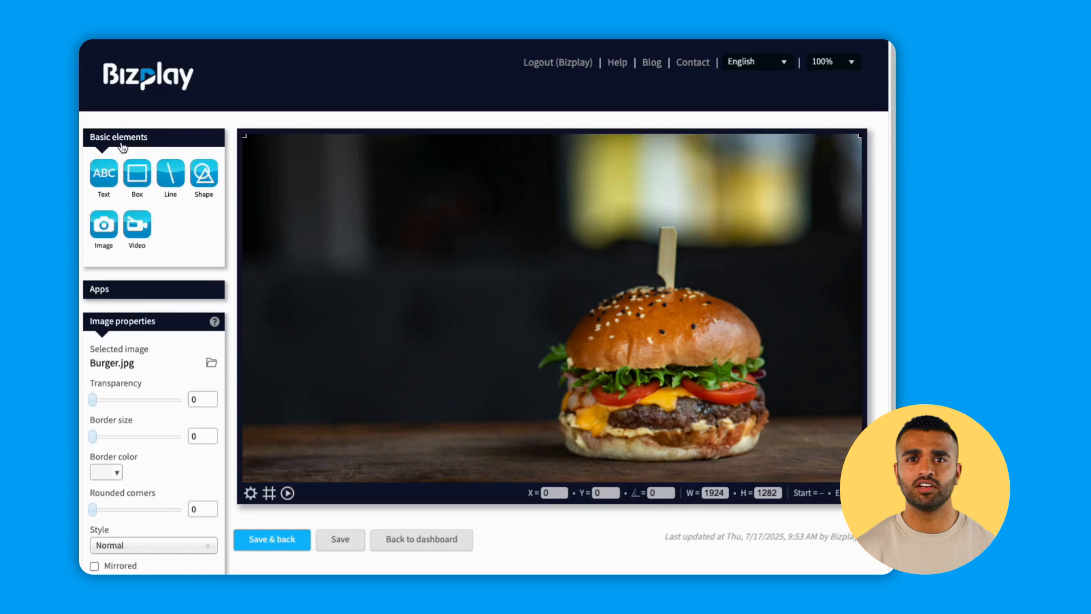
{"action": "left_click", "coordinate": [104, 174]}
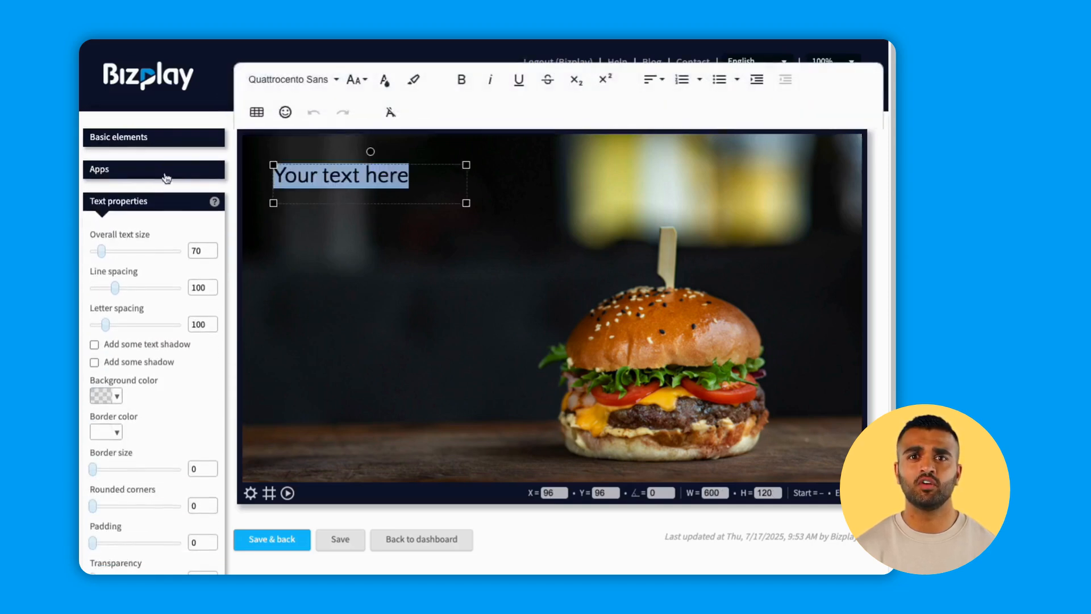
{"action": "left_click", "coordinate": [385, 79]}
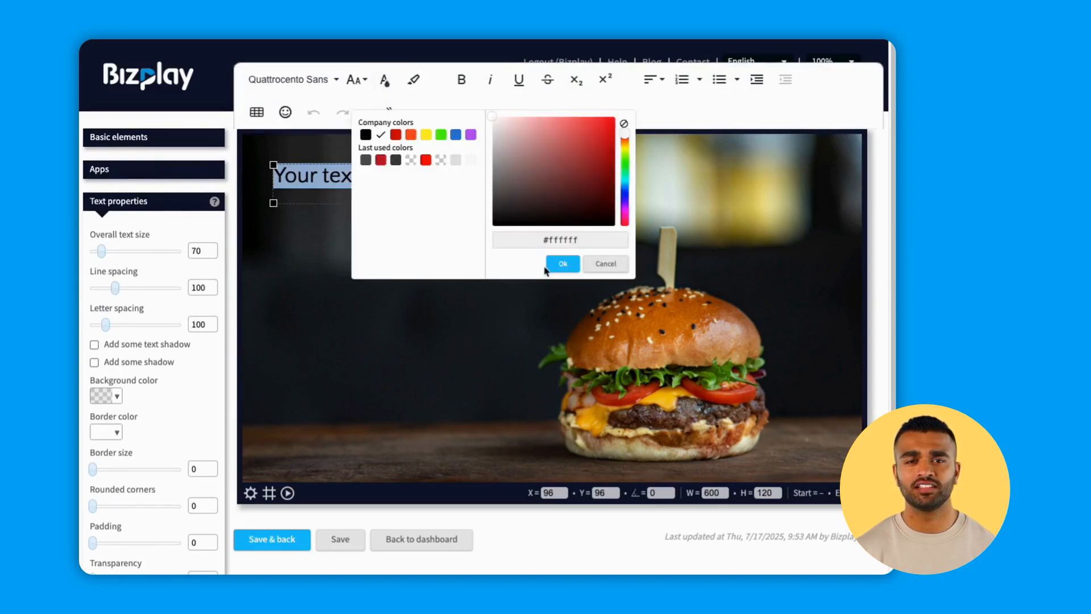
{"action": "left_click", "coordinate": [560, 263]}
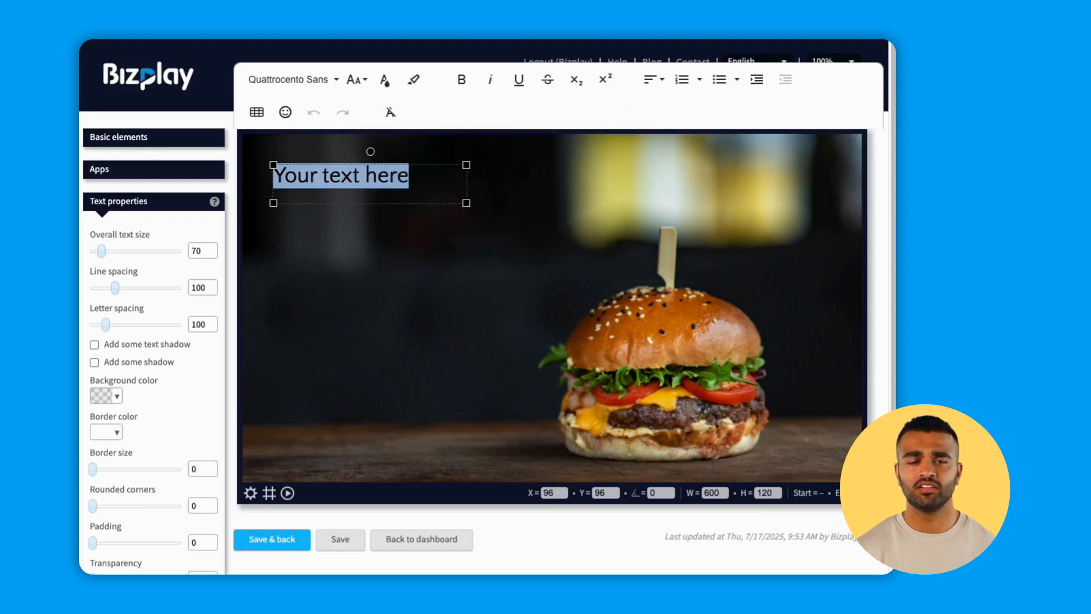
Set the new text's font to Ultra and replace the placeholder with "Our delicious cheese burger".
{"action": "left_click", "coordinate": [294, 77]}
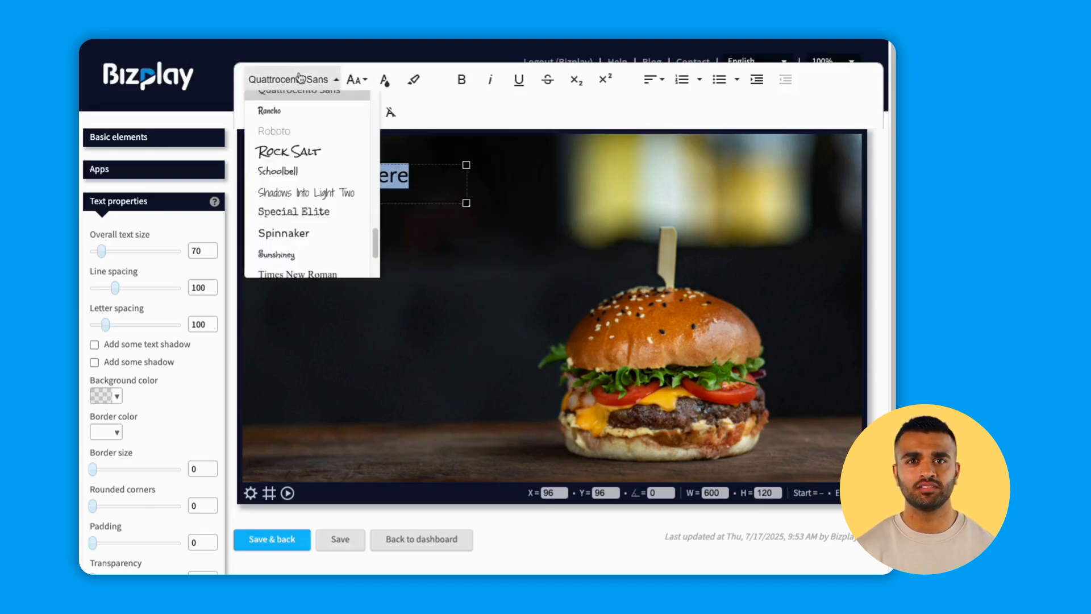
{"action": "left_click_drag", "start_coordinate": [375, 237], "coordinate": [368, 268]}
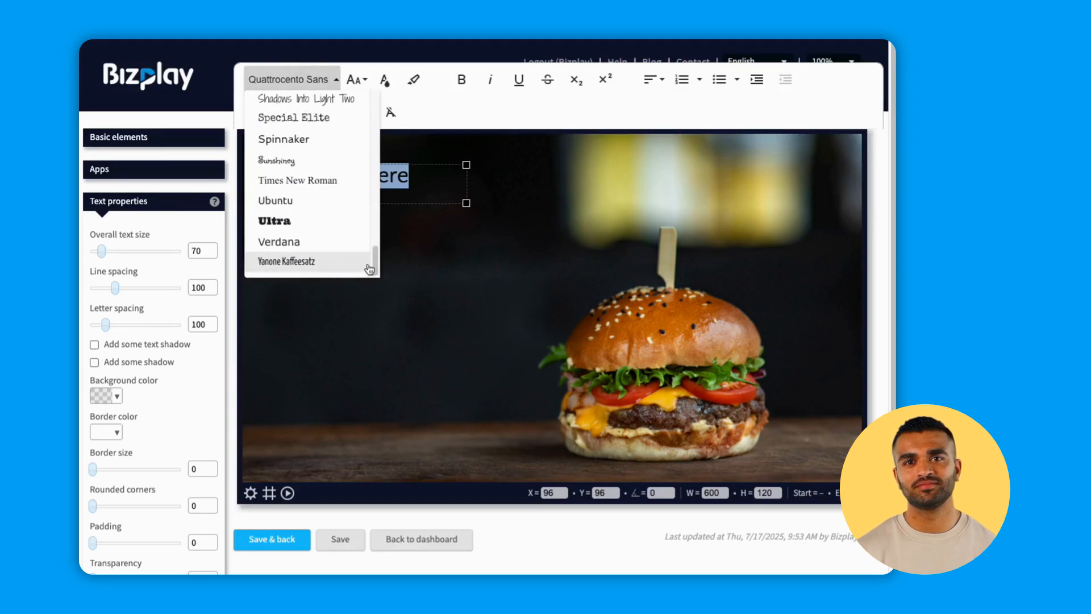
{"action": "left_click", "coordinate": [318, 229]}
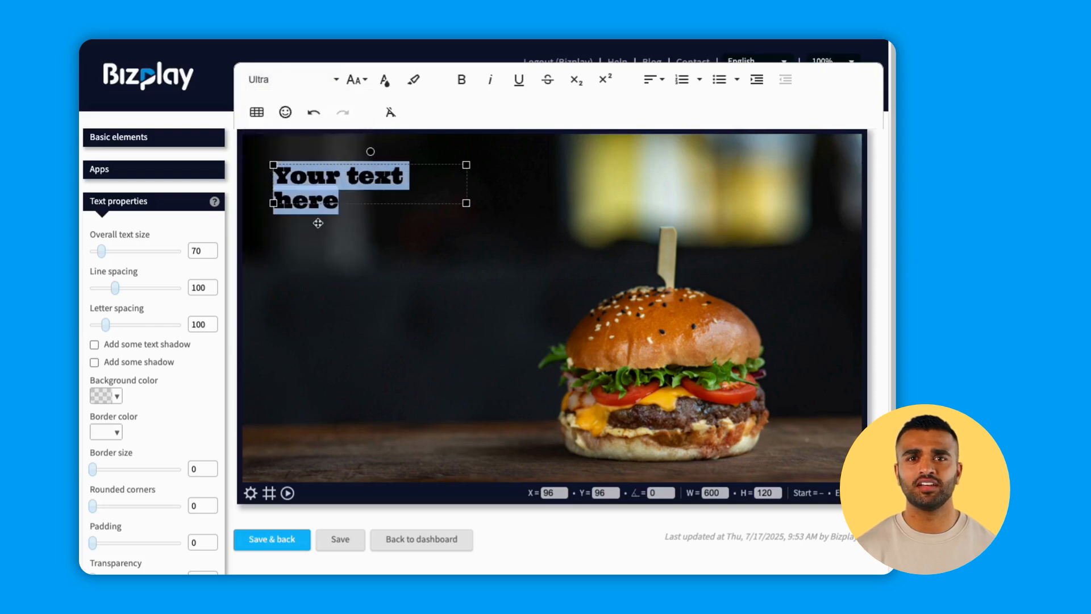
{"action": "type", "text": "Our"}
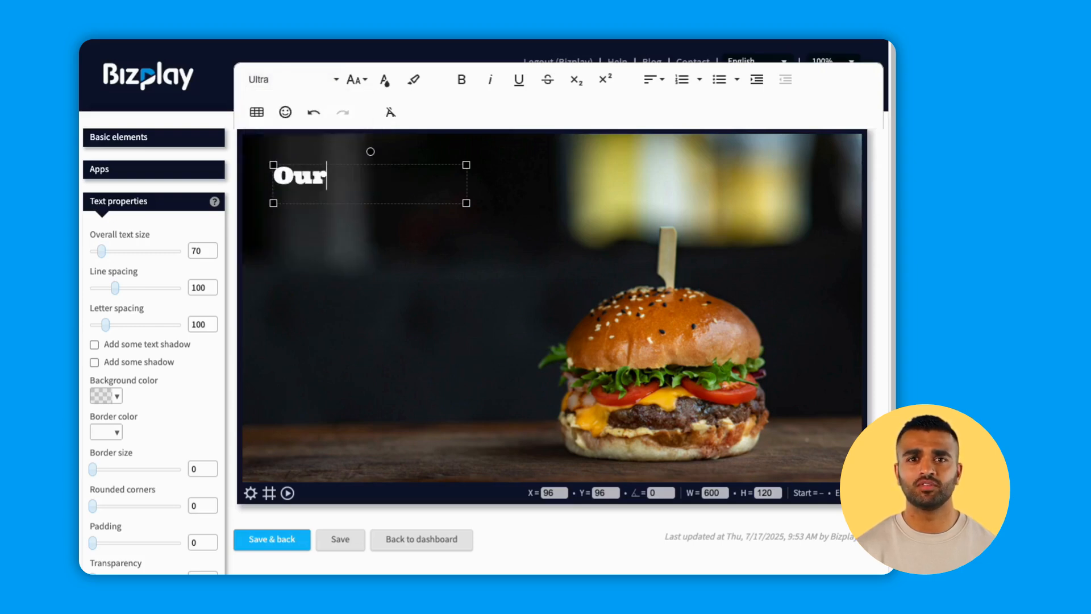
{"action": "type", "text": " delici"}
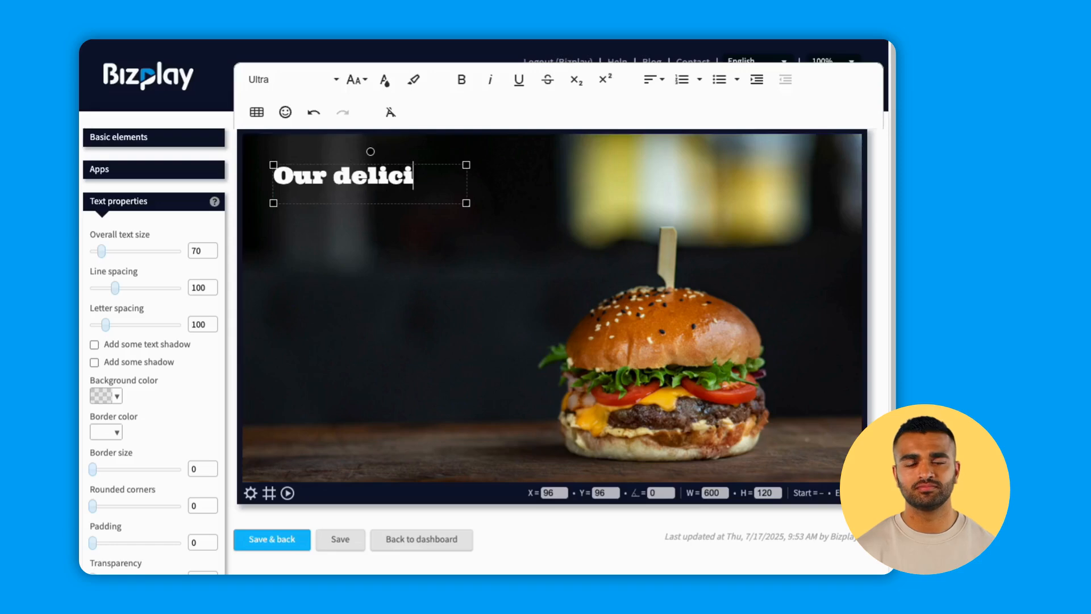
{"action": "type", "text": "ous cheese"}
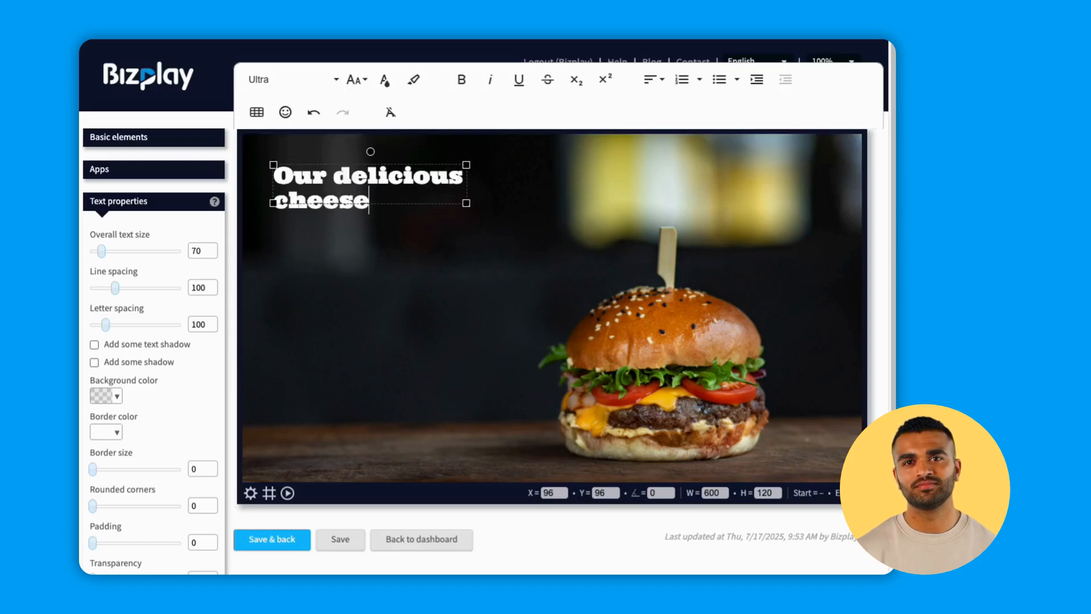
{"action": "type", "text": " burger"}
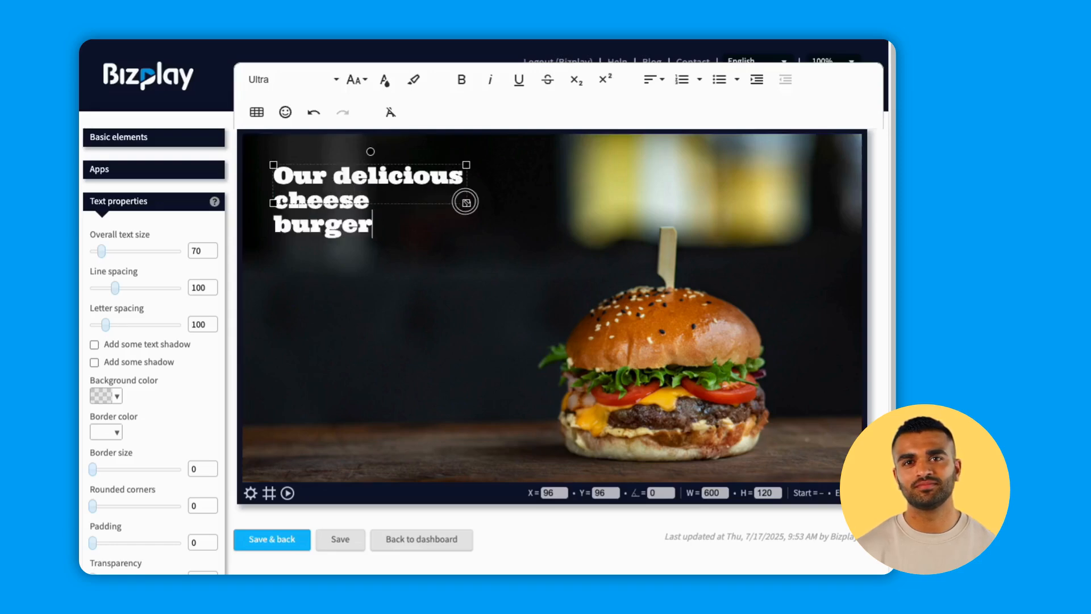
Enlarge the burger headline's text box to about 859 × 375 and set its overall text size to 95.
{"action": "left_click_drag", "start_coordinate": [463, 200], "coordinate": [550, 285]}
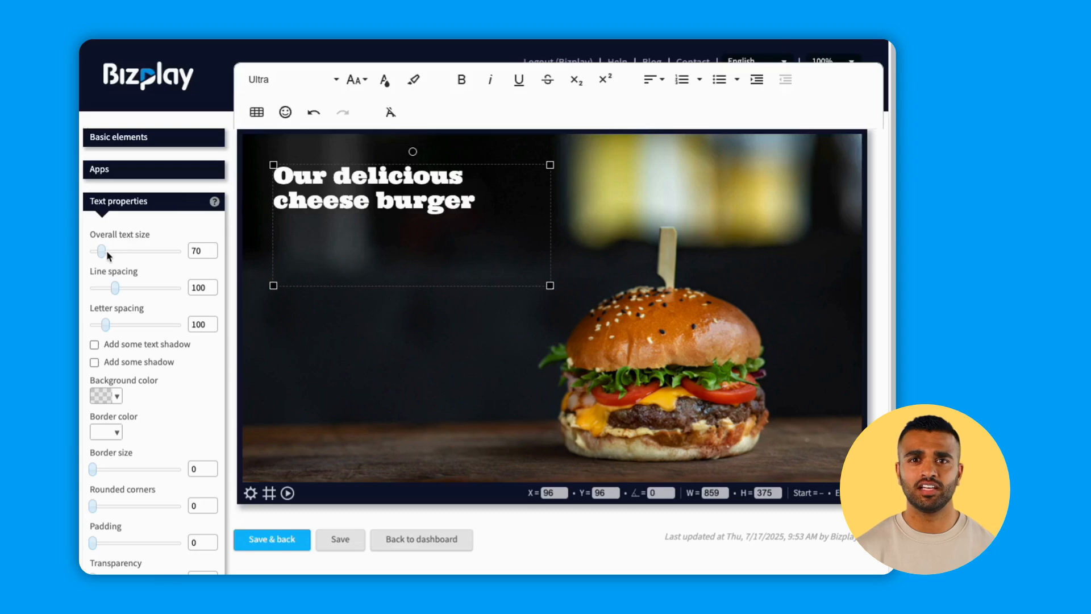
{"action": "left_click_drag", "start_coordinate": [105, 255], "coordinate": [105, 256]}
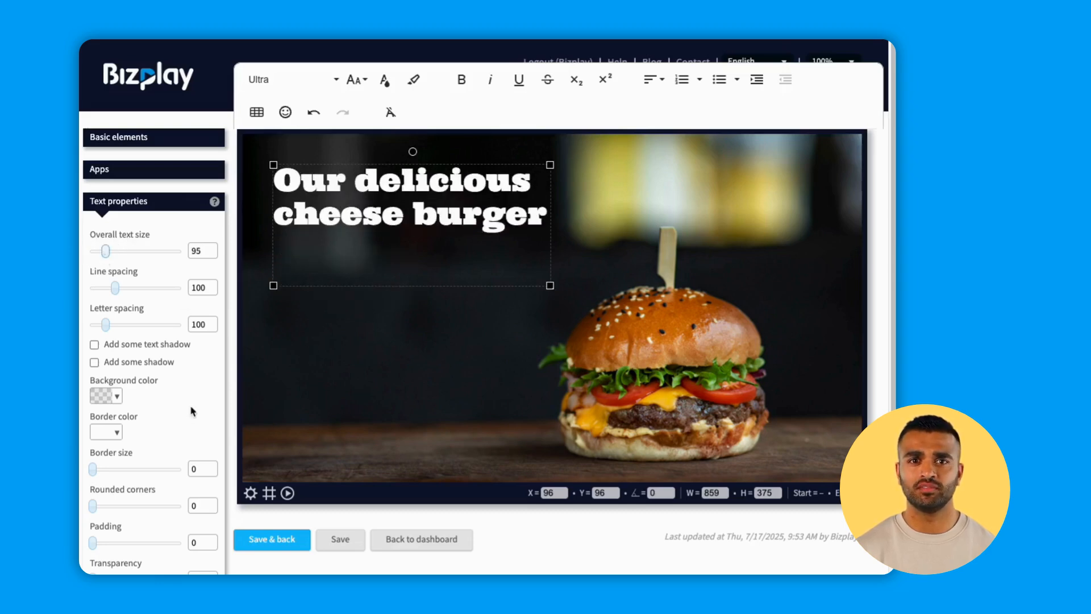
Give the burger headline a "Pop in" page start animation, and save the page, returning to the dashboard.
{"action": "scroll", "coordinate": [171, 540], "scroll_direction": "down", "scroll_amount": 5}
{"action": "left_click", "coordinate": [128, 341]}
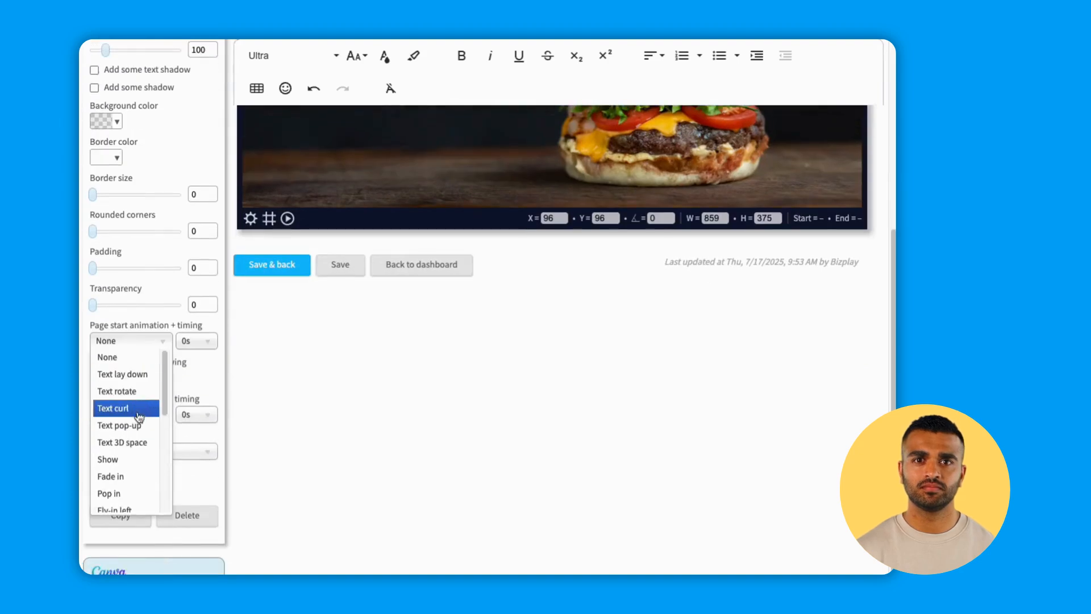
{"action": "left_click", "coordinate": [130, 493]}
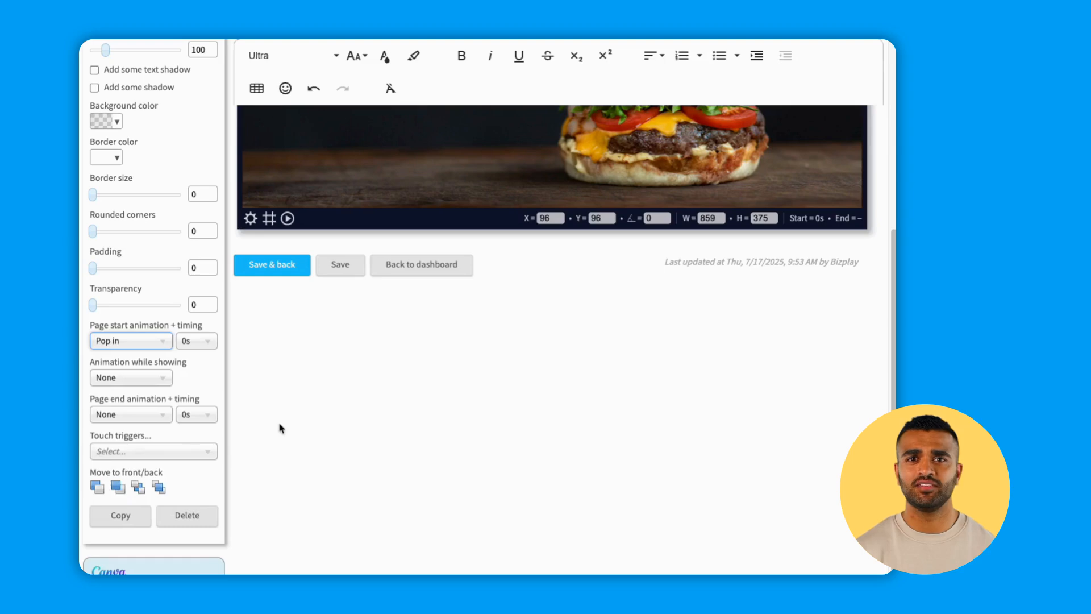
{"action": "scroll", "coordinate": [279, 427], "scroll_direction": "up", "scroll_amount": 5}
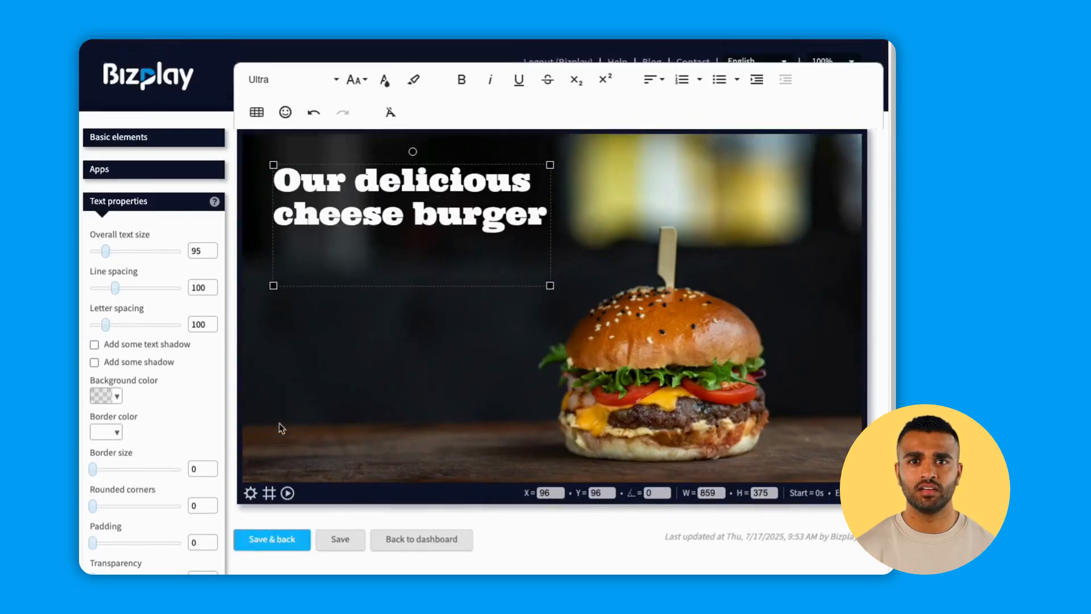
{"action": "left_click", "coordinate": [270, 540]}
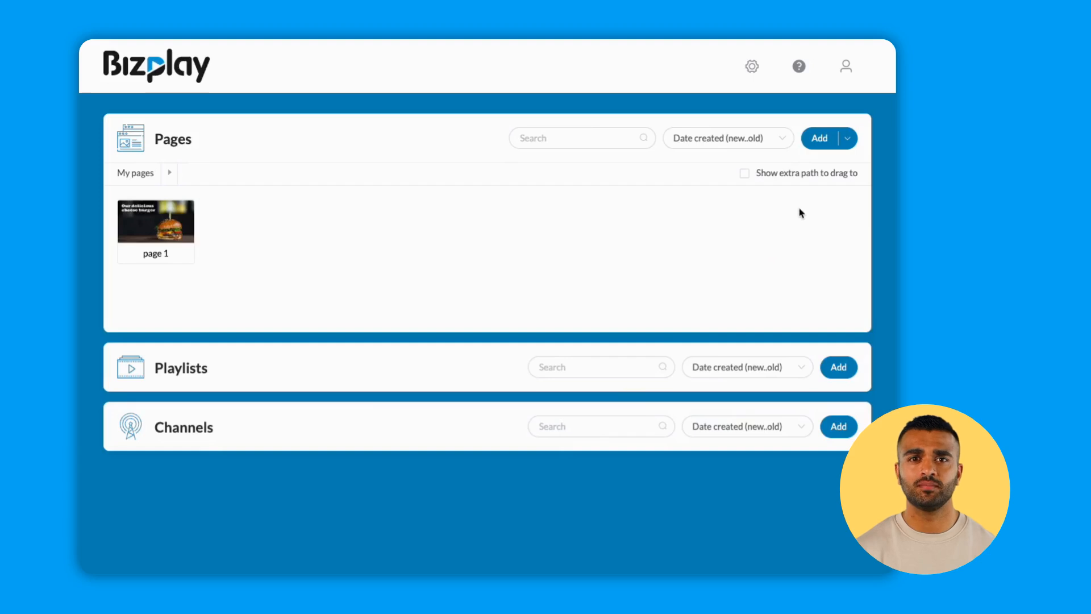
Add a new page named "page 2" and open it in the page editor.
{"action": "left_click", "coordinate": [818, 138]}
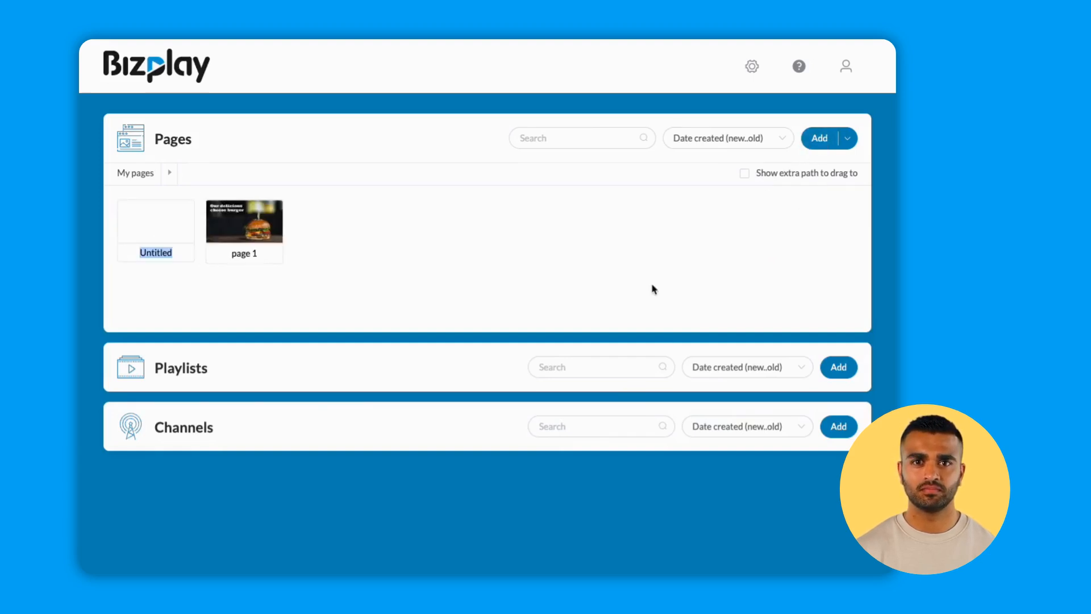
{"action": "type", "text": "page 2"}
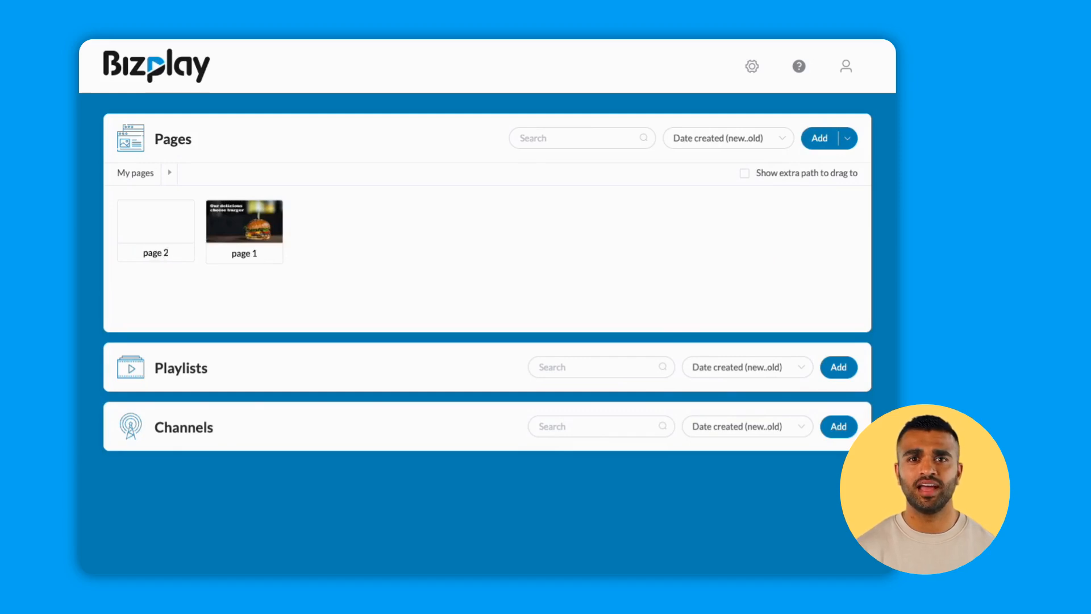
{"action": "left_click", "coordinate": [158, 241]}
{"action": "left_click", "coordinate": [159, 288]}
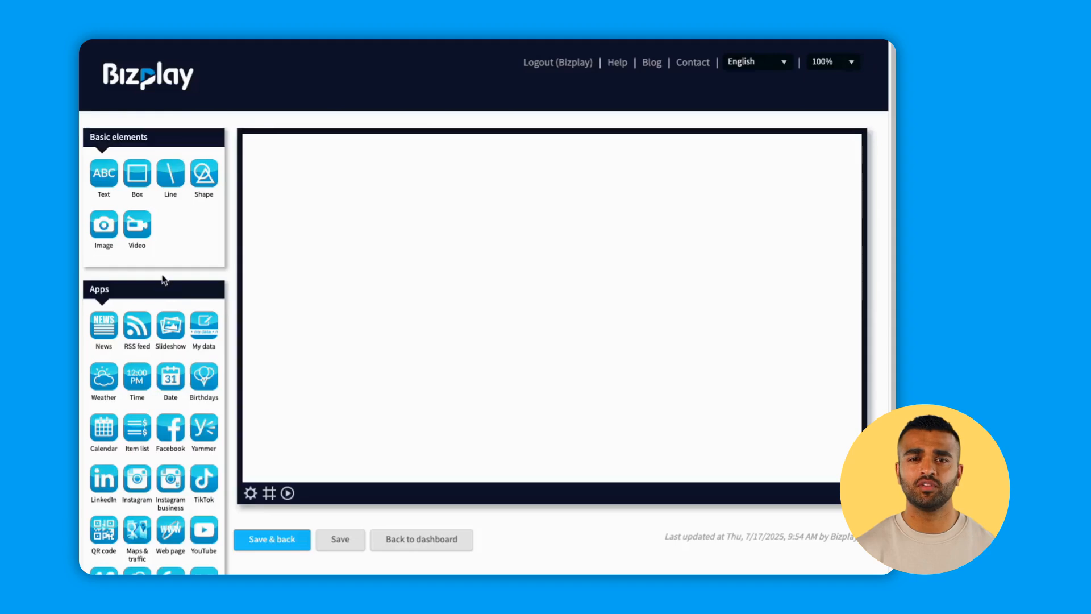
Insert the "Pizza with berries" image from an Unsplash search for "pizza" and enlarge it to about 1934 × 1291 to cover the page.
{"action": "left_click", "coordinate": [104, 226]}
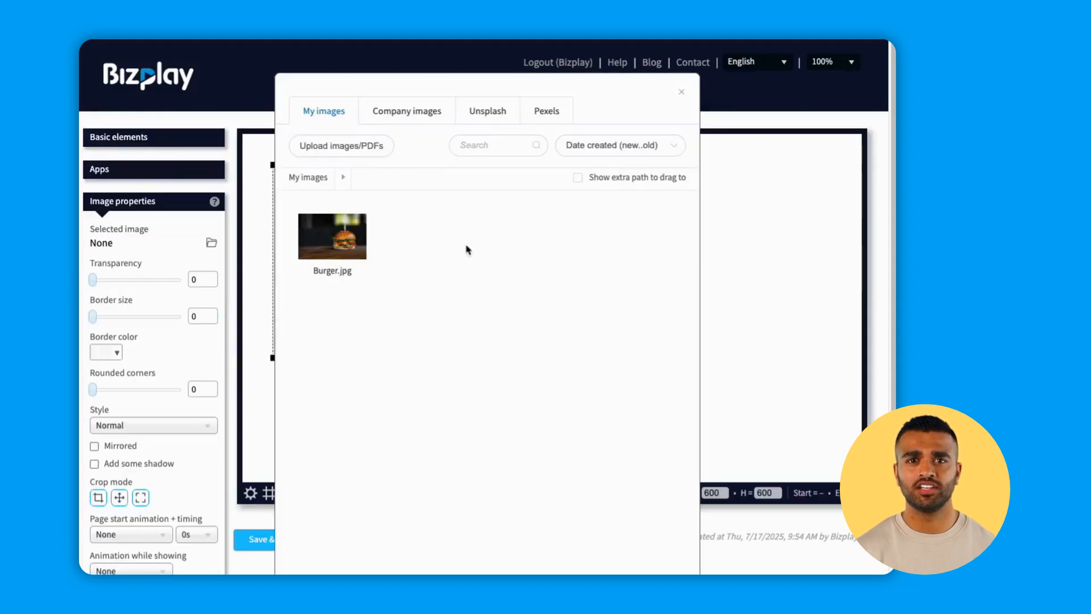
{"action": "left_click", "coordinate": [494, 112]}
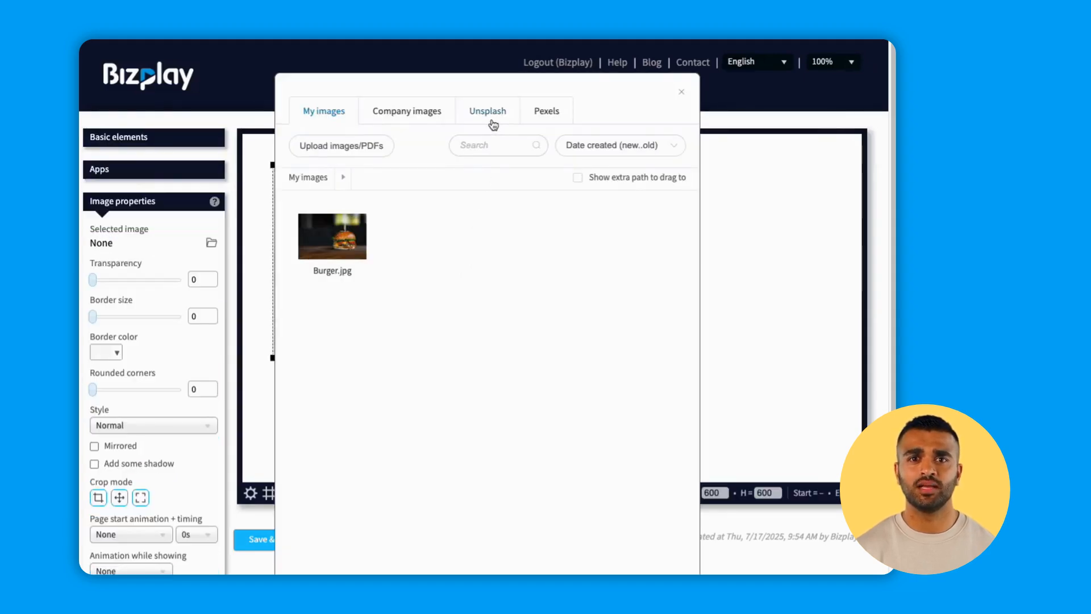
{"action": "left_click", "coordinate": [482, 146]}
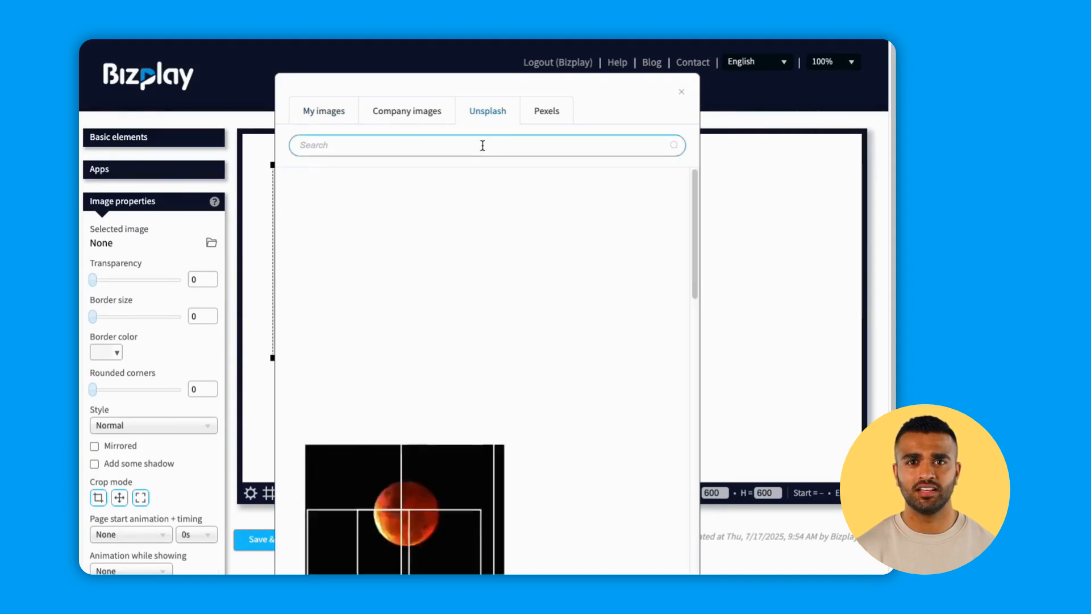
{"action": "type", "text": "pizza"}
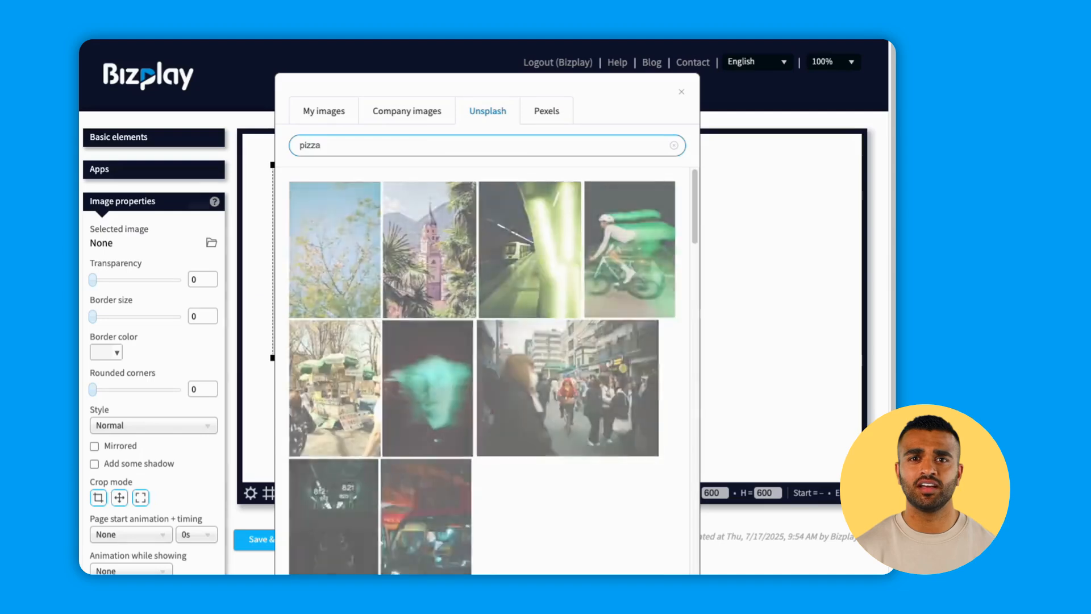
{"action": "left_click", "coordinate": [421, 232]}
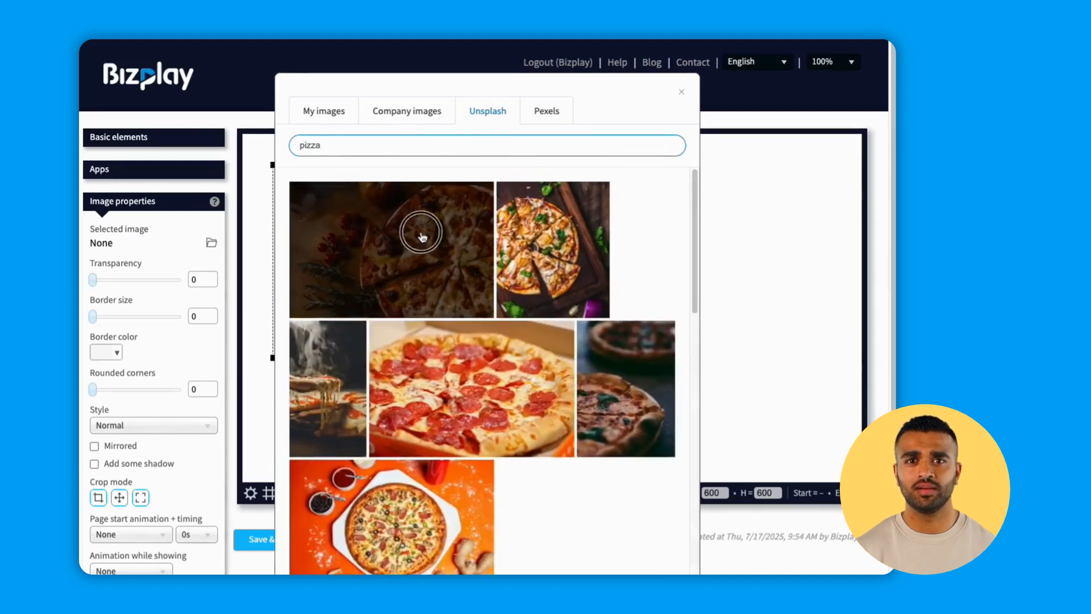
{"action": "left_click", "coordinate": [596, 375]}
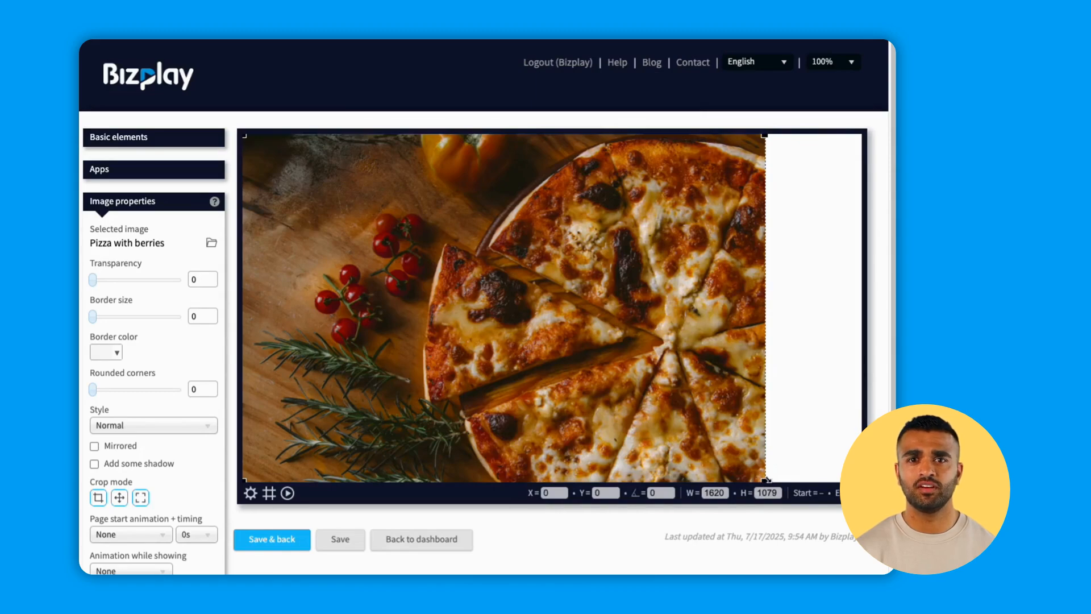
{"action": "left_click_drag", "start_coordinate": [766, 479], "coordinate": [868, 511]}
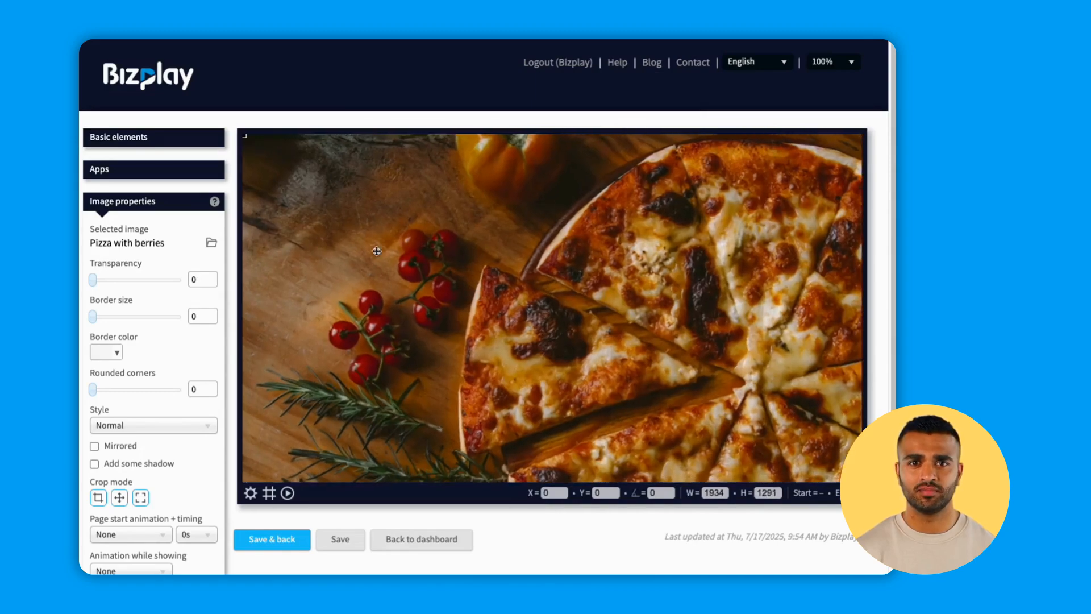
Add a text element over the pizza image and set its text colour to white.
{"action": "left_click", "coordinate": [175, 139]}
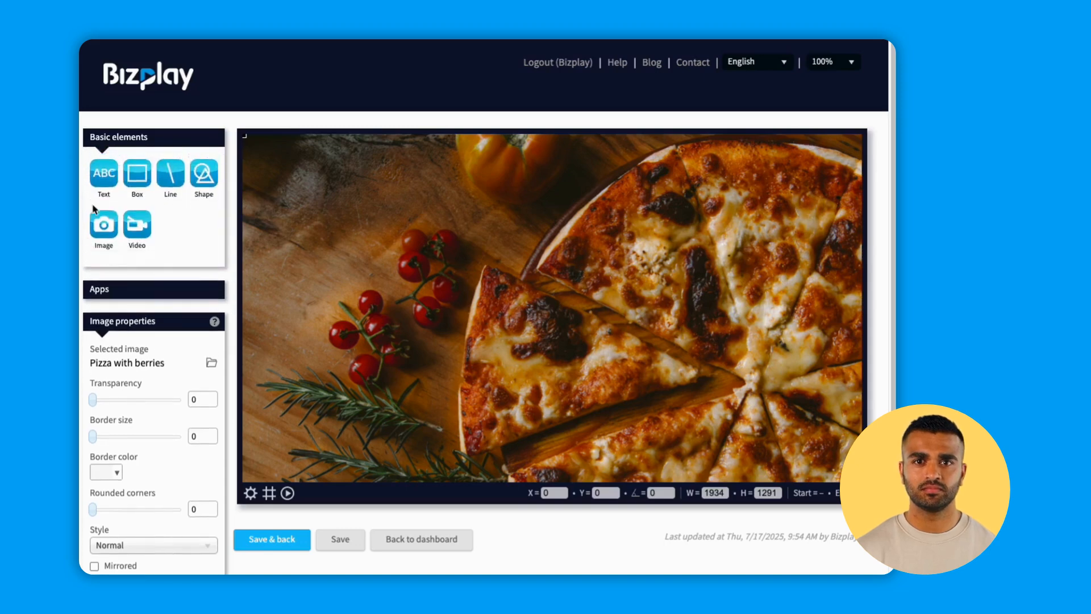
{"action": "left_click", "coordinate": [105, 177]}
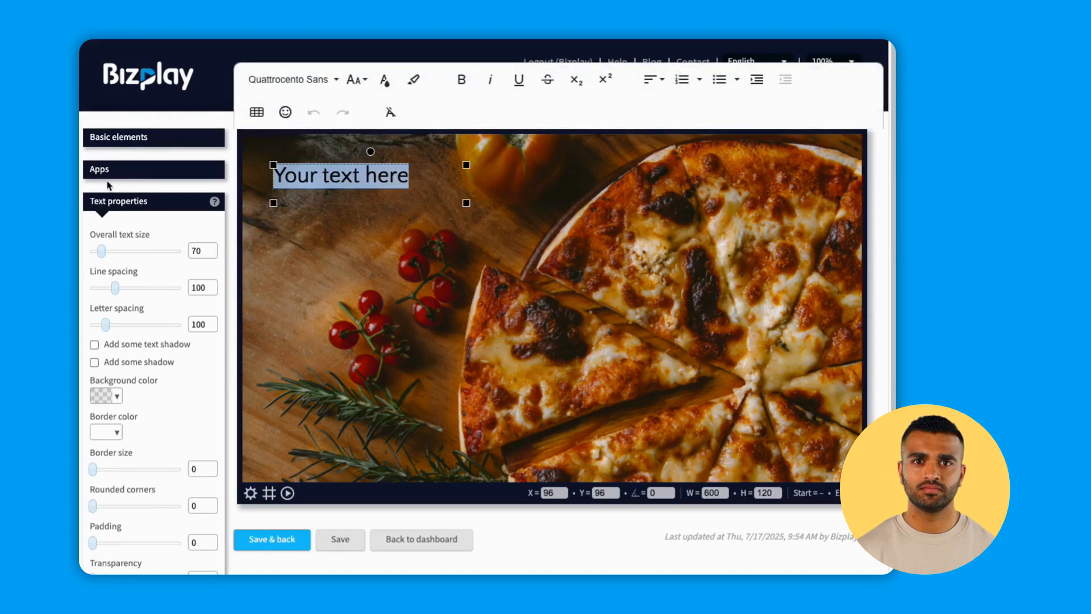
{"action": "left_click", "coordinate": [384, 80]}
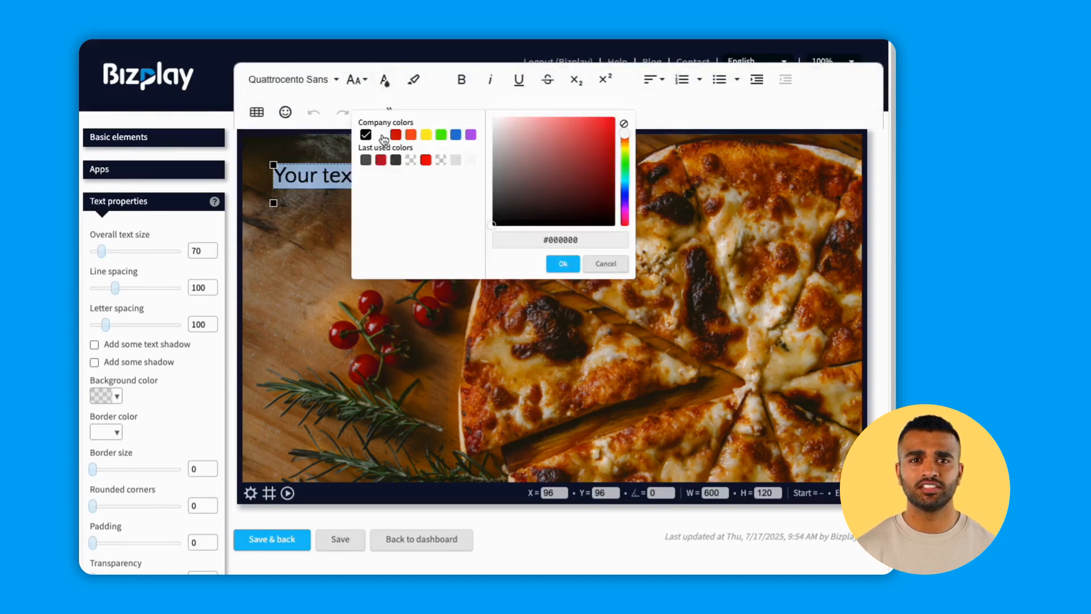
{"action": "left_click", "coordinate": [563, 263]}
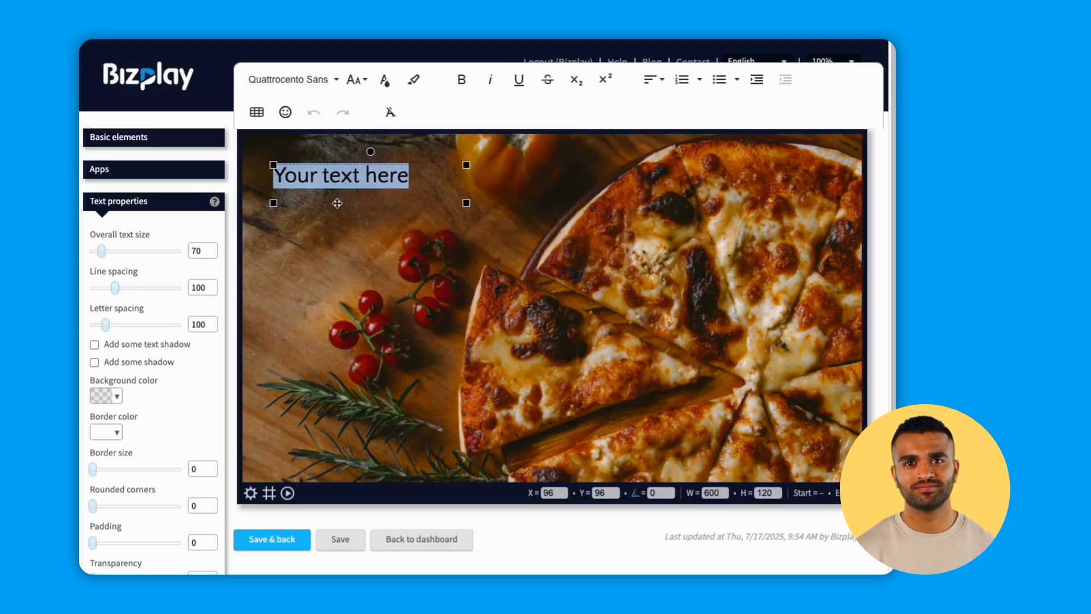
Replace the placeholder text on the pizza page with "Italian pizza night".
{"action": "key", "text": "BackSpace"}
{"action": "type", "text": "It"}
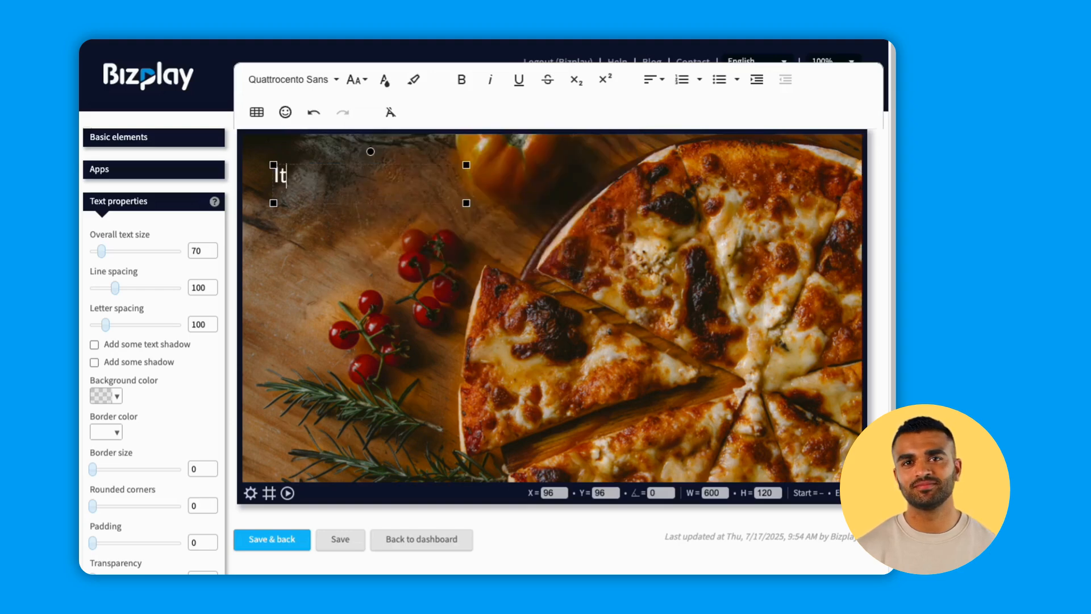
{"action": "type", "text": "alian pi"}
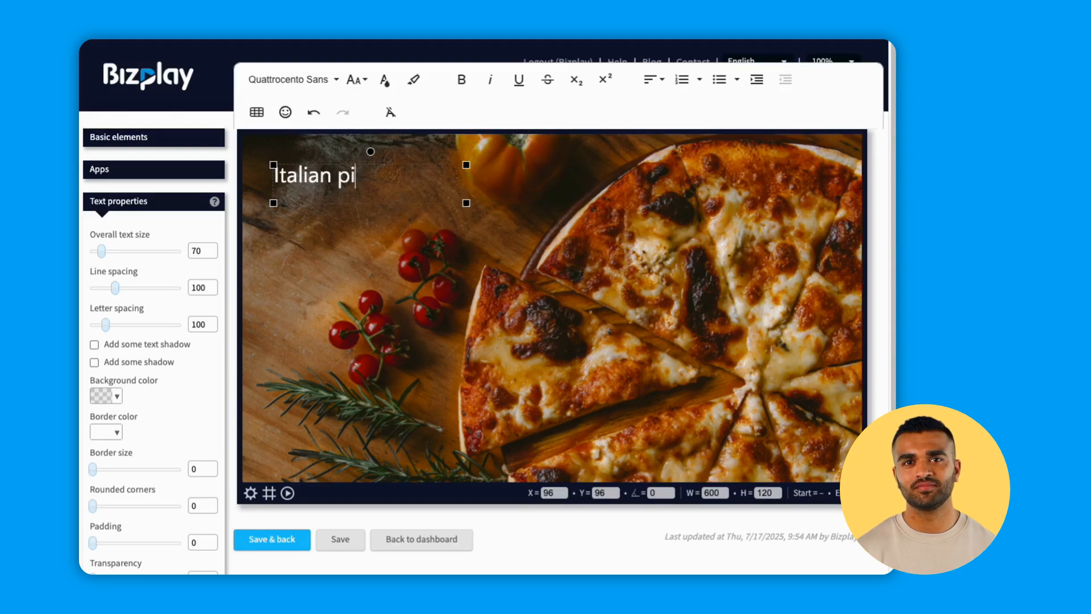
{"action": "type", "text": "zza night"}
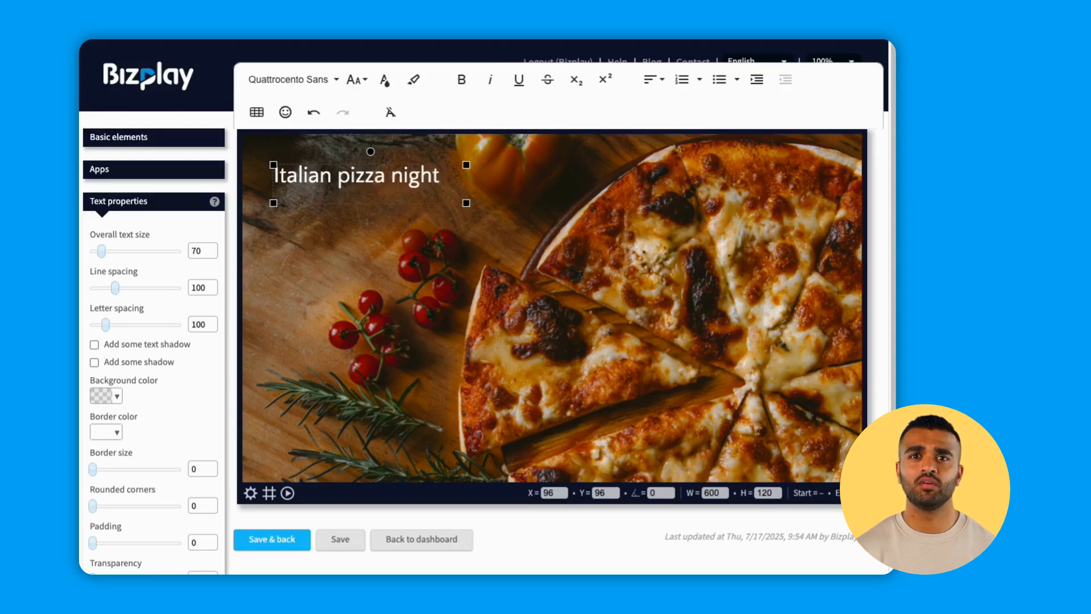
Set the pizza headline's overall text size to 139 and enlarge its text box to about 618 × 473.
{"action": "left_click_drag", "start_coordinate": [101, 251], "coordinate": [112, 256]}
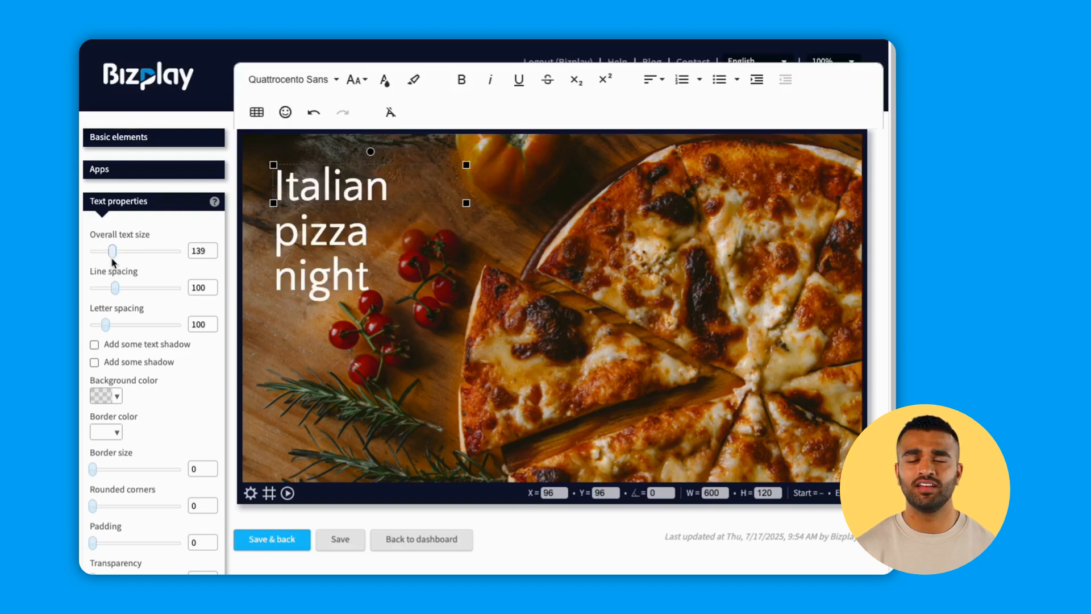
{"action": "left_click_drag", "start_coordinate": [471, 204], "coordinate": [473, 316]}
Change the font of the whole "Italian pizza night" headline to Times New Roman.
{"action": "left_click_drag", "start_coordinate": [374, 279], "coordinate": [290, 180]}
{"action": "left_click", "coordinate": [309, 83]}
{"action": "left_click", "coordinate": [308, 273]}
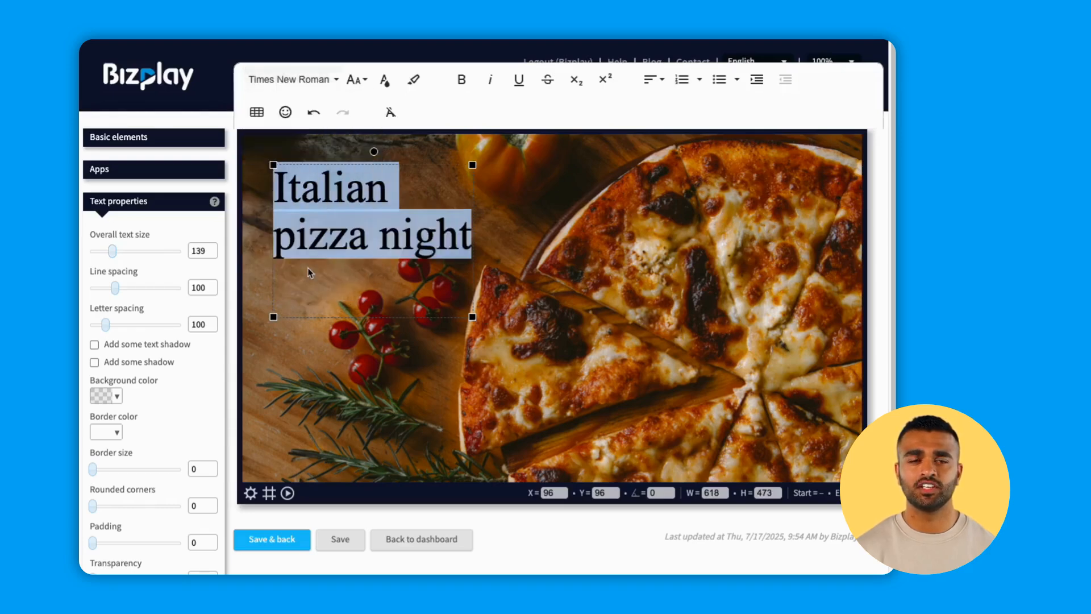
Narrow the headline's text box to about 549 × 475 and move it down to about X 82, Y 302.
{"action": "left_click_drag", "start_coordinate": [472, 317], "coordinate": [452, 316]}
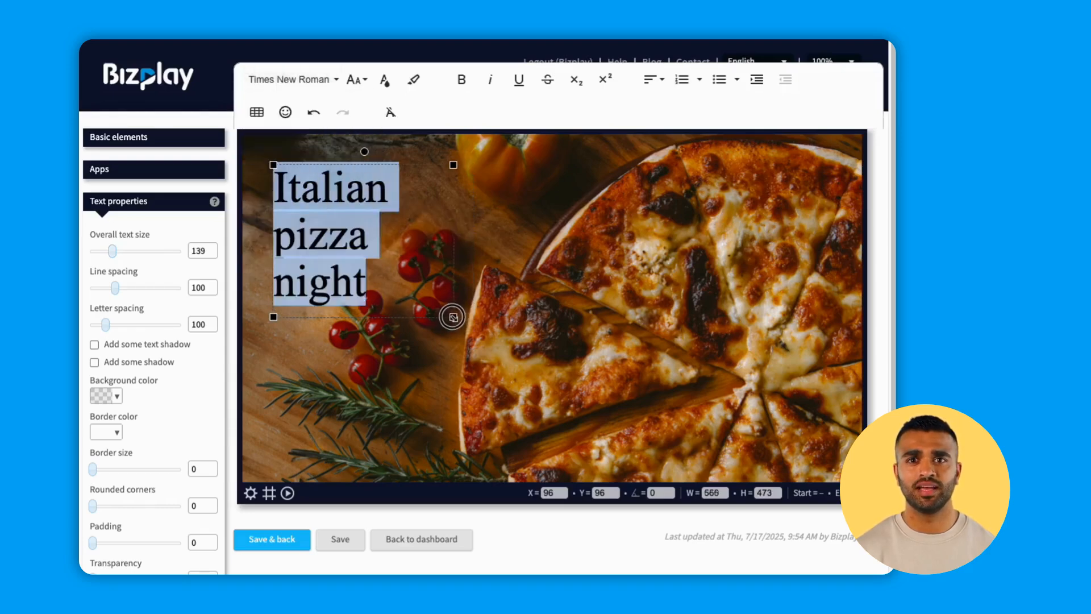
{"action": "left_click", "coordinate": [387, 421]}
{"action": "left_click", "coordinate": [308, 219]}
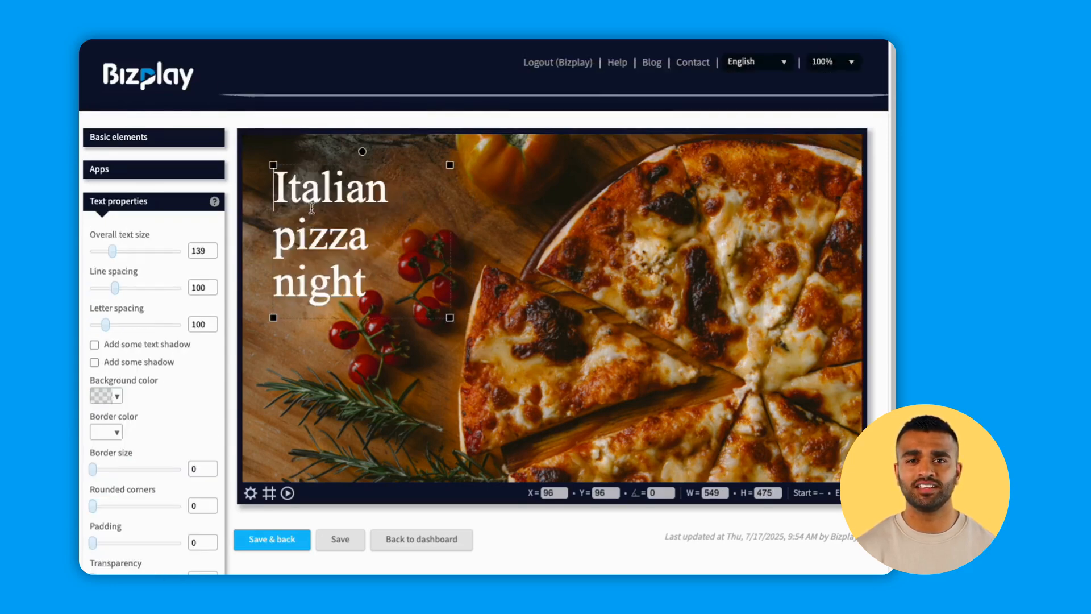
{"action": "left_click_drag", "start_coordinate": [318, 165], "coordinate": [318, 230]}
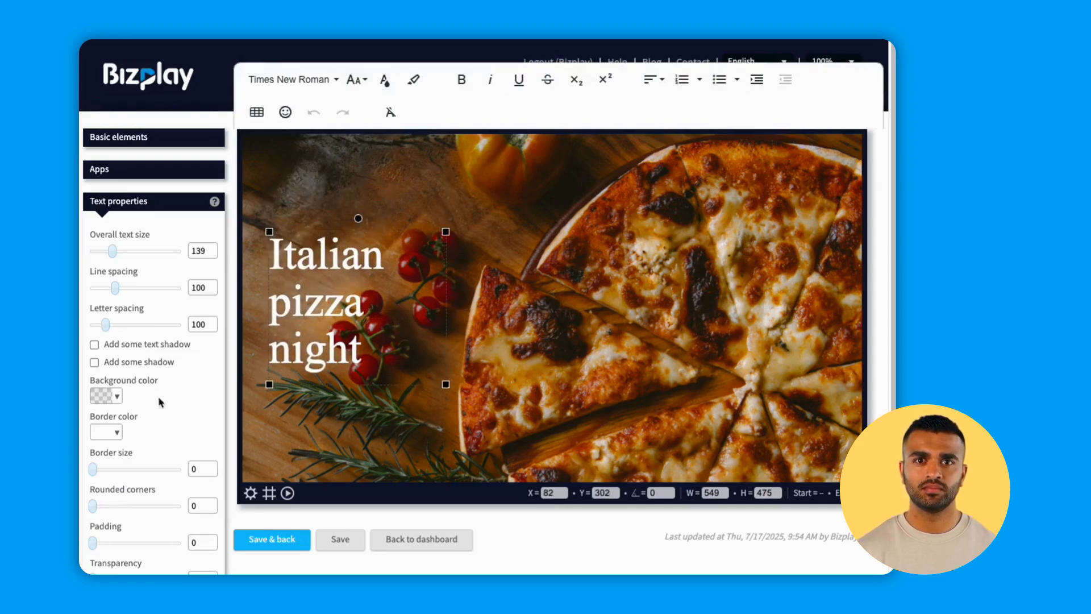
Set the headline's page end animation to Fade out, and save the pizza page and return to the dashboard.
{"action": "scroll", "coordinate": [155, 426], "scroll_direction": "down", "scroll_amount": 5}
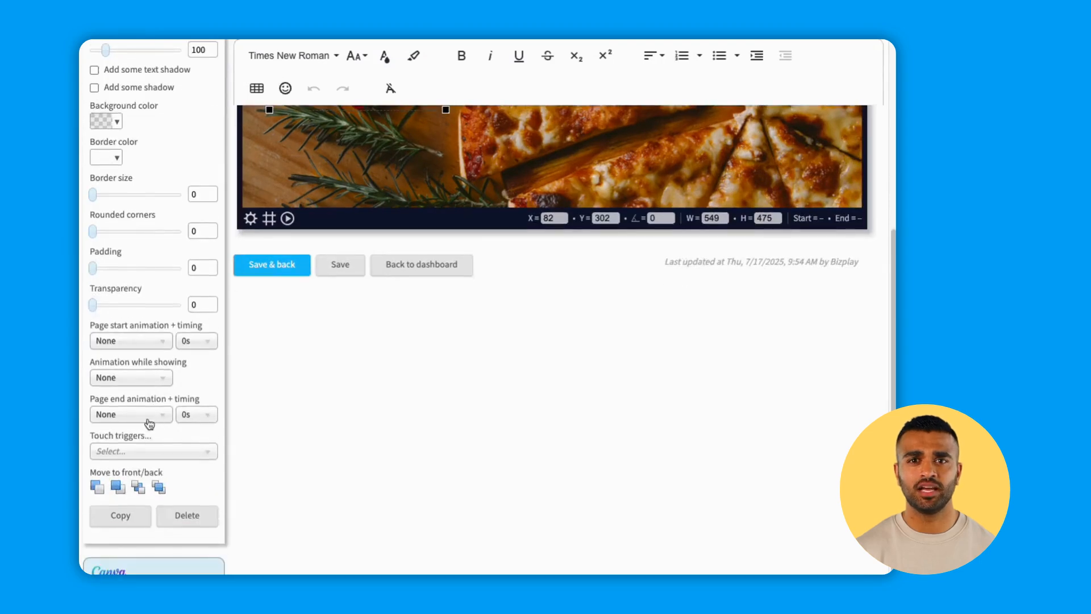
{"action": "left_click", "coordinate": [149, 422]}
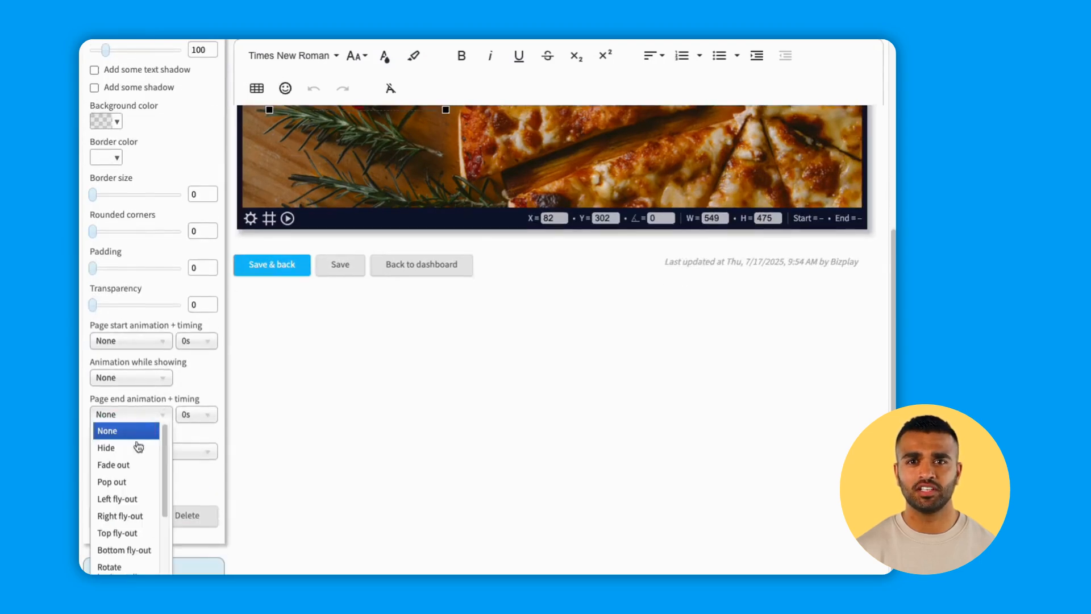
{"action": "left_click", "coordinate": [134, 466]}
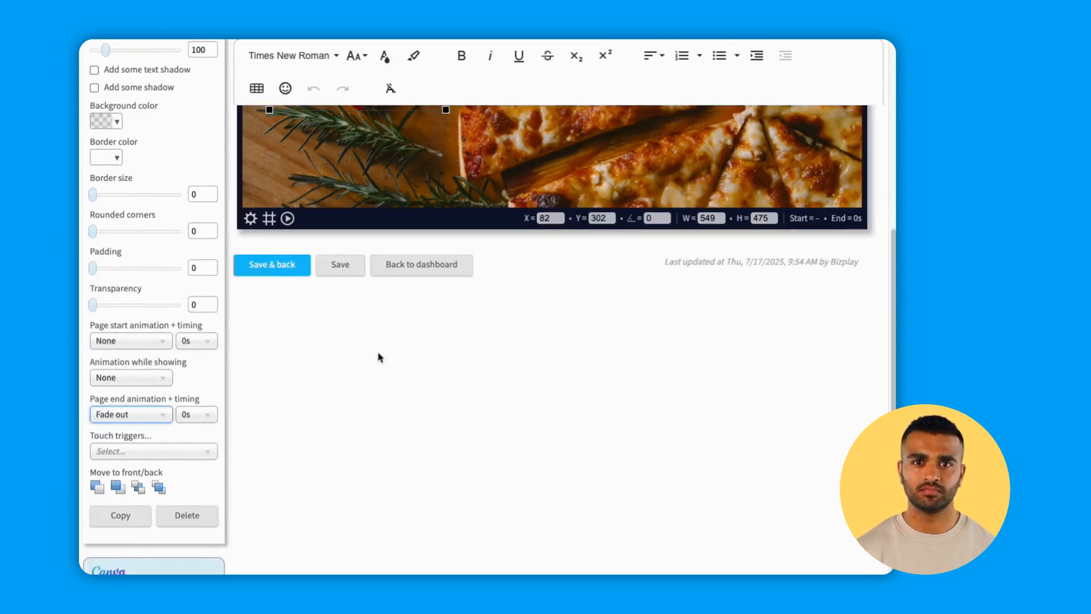
{"action": "scroll", "coordinate": [380, 358], "scroll_direction": "up", "scroll_amount": 4}
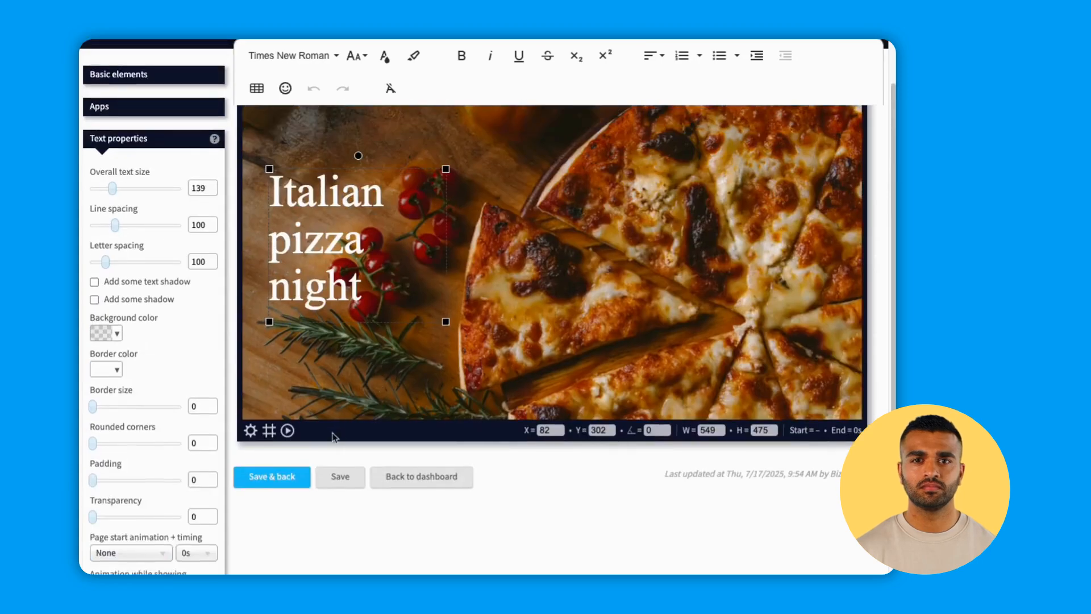
{"action": "scroll", "coordinate": [333, 436], "scroll_direction": "up", "scroll_amount": 1}
{"action": "left_click", "coordinate": [271, 536]}
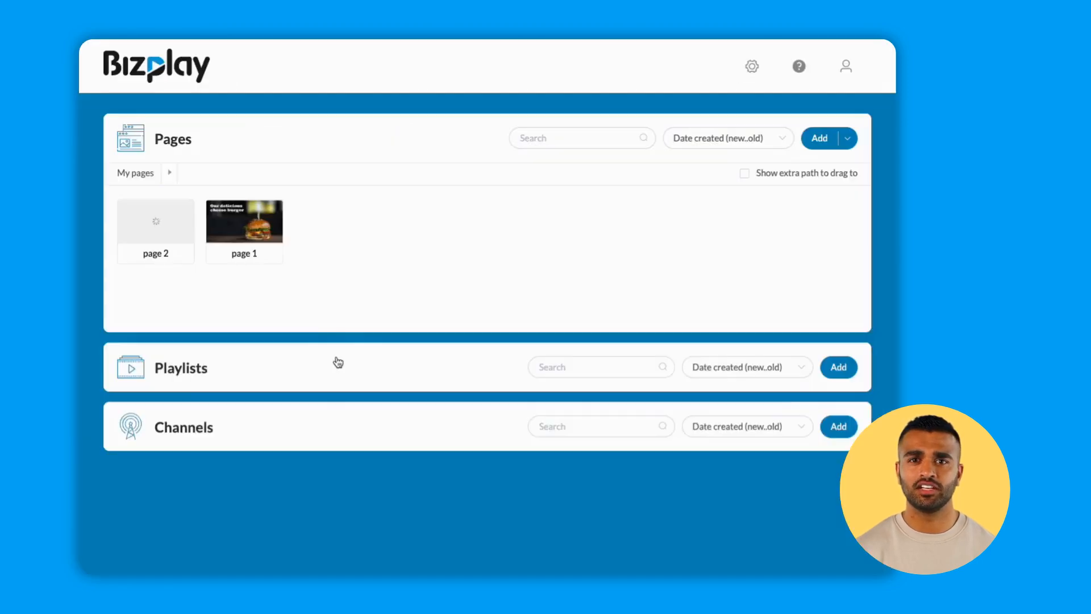
Create a new playlist named "playlist 1".
{"action": "left_click", "coordinate": [338, 362]}
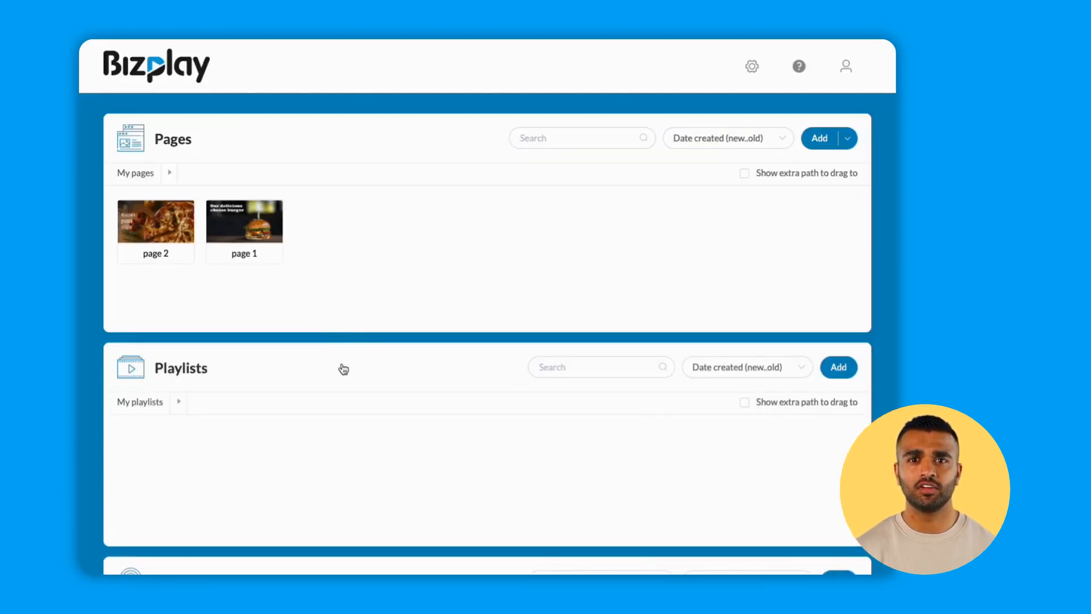
{"action": "left_click", "coordinate": [841, 370]}
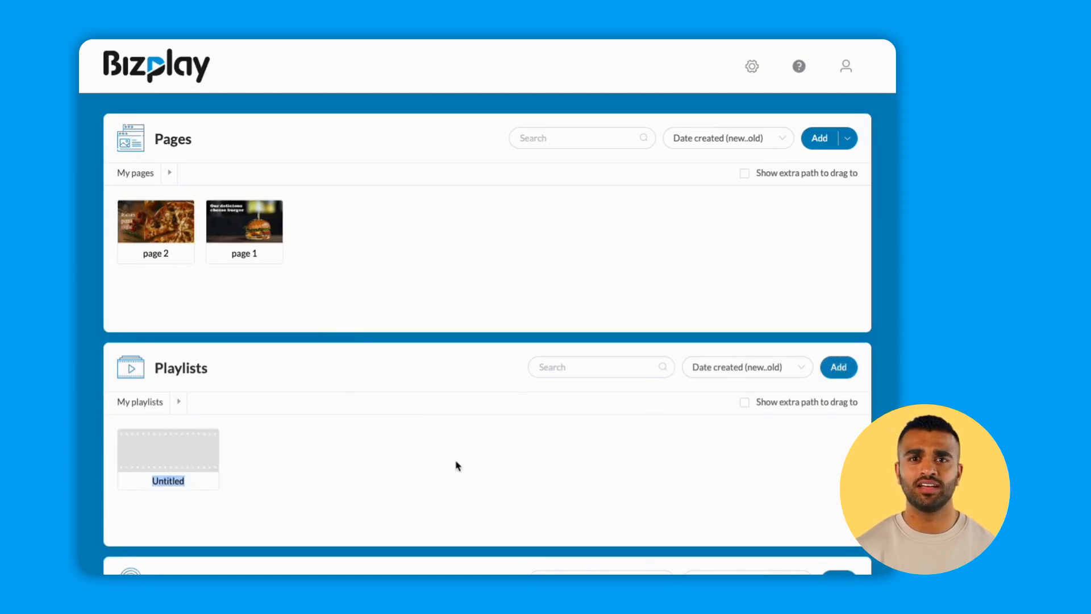
{"action": "type", "text": "pla"}
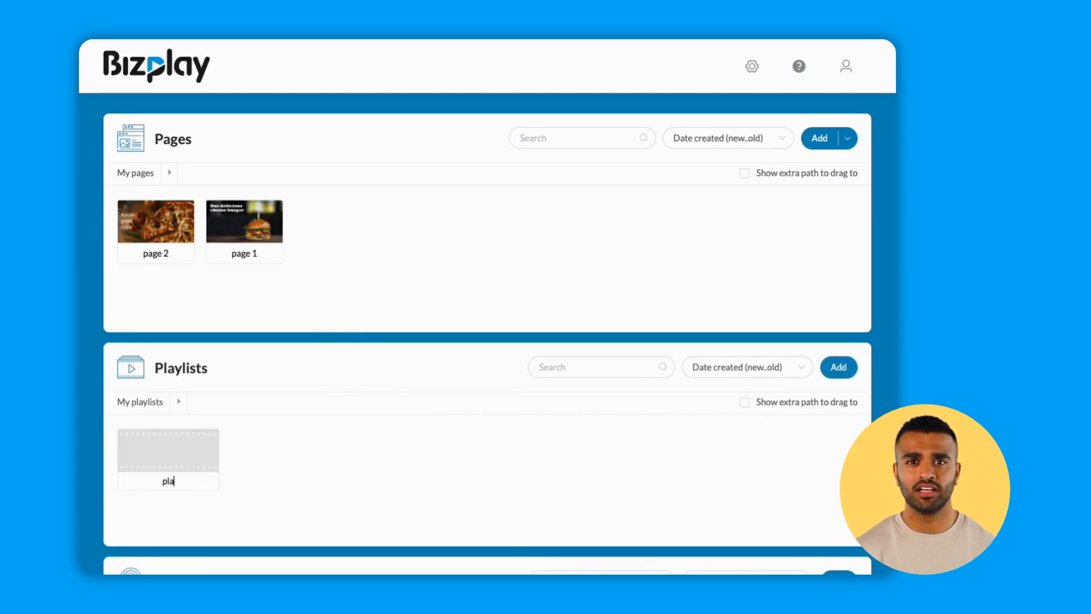
{"action": "type", "text": "ylist 1"}
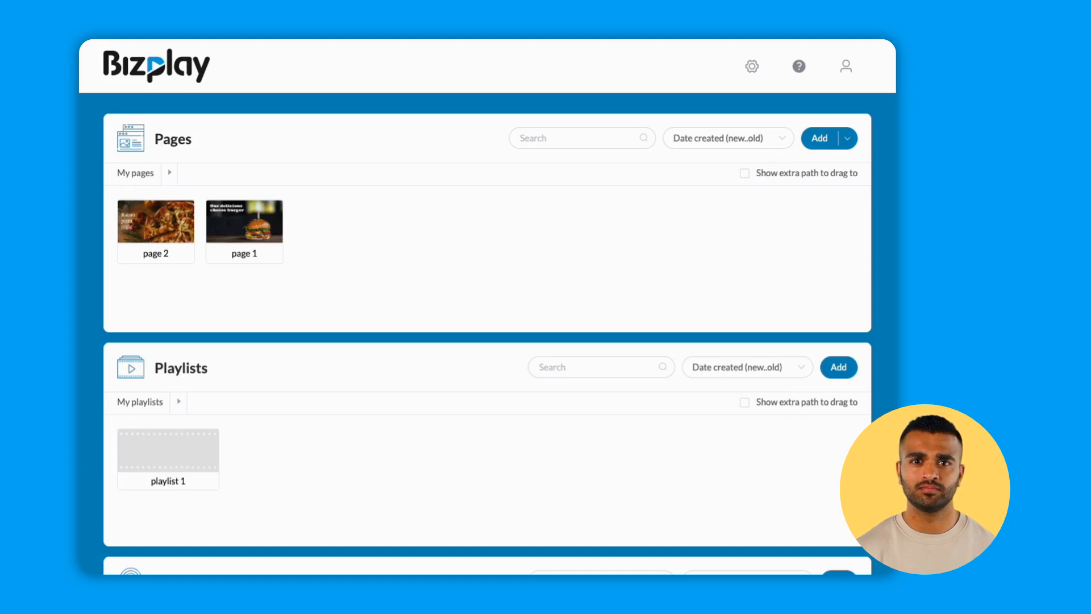
{"action": "key", "text": "Return"}
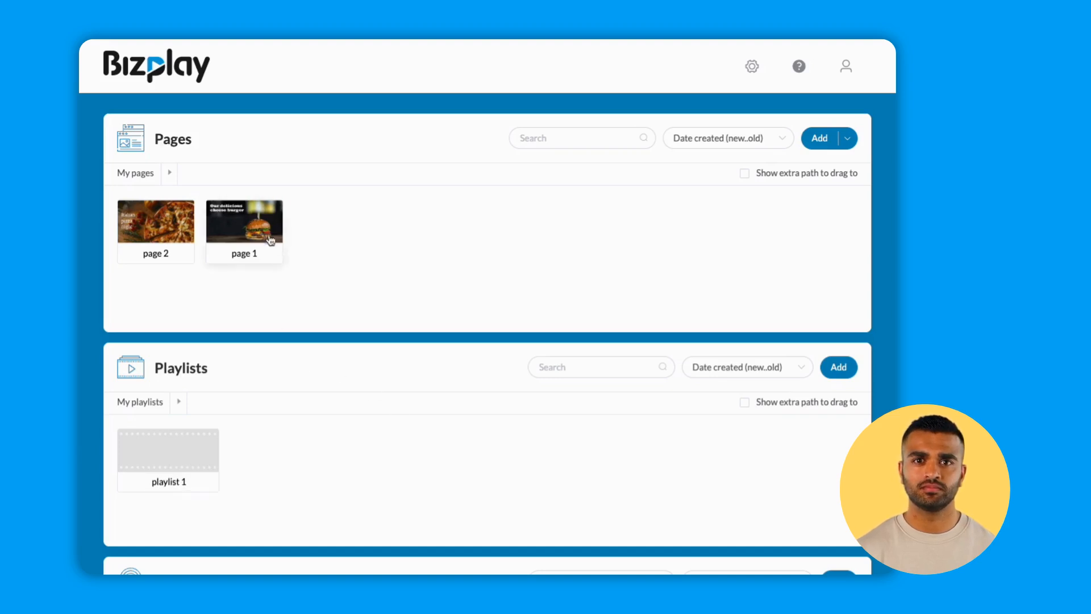
Add page 1 and page 2 to playlist 1, with the burger page first and the pizza page second.
{"action": "mouse_move", "coordinate": [253, 231]}
{"action": "left_mouse_down"}
{"action": "mouse_move", "coordinate": [180, 455]}
{"action": "mouse_move", "coordinate": [190, 458]}
{"action": "left_mouse_up"}
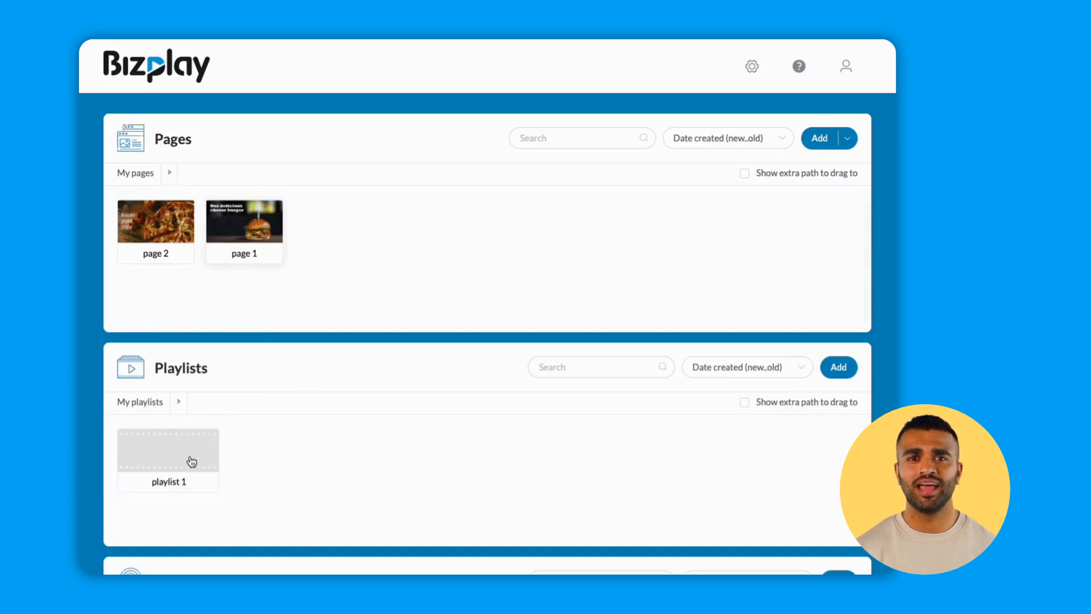
{"action": "left_click", "coordinate": [190, 459]}
{"action": "left_click_drag", "start_coordinate": [155, 237], "coordinate": [295, 452]}
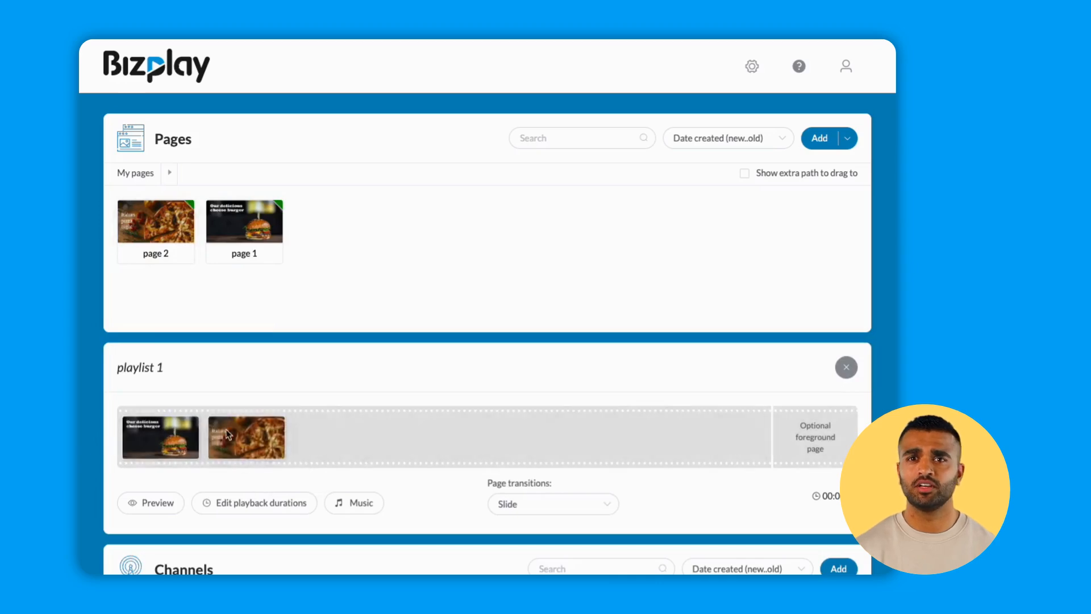
Move the pizza page ahead of the burger page in playlist 1 and restore the original order.
{"action": "left_click_drag", "start_coordinate": [234, 437], "coordinate": [153, 437]}
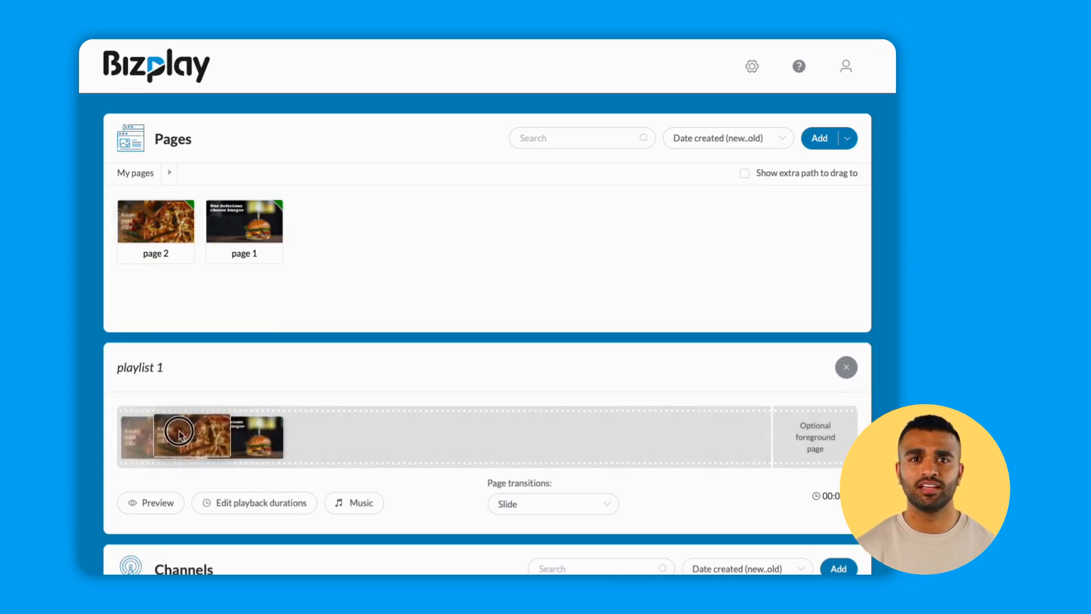
{"action": "left_click_drag", "start_coordinate": [250, 434], "coordinate": [193, 432]}
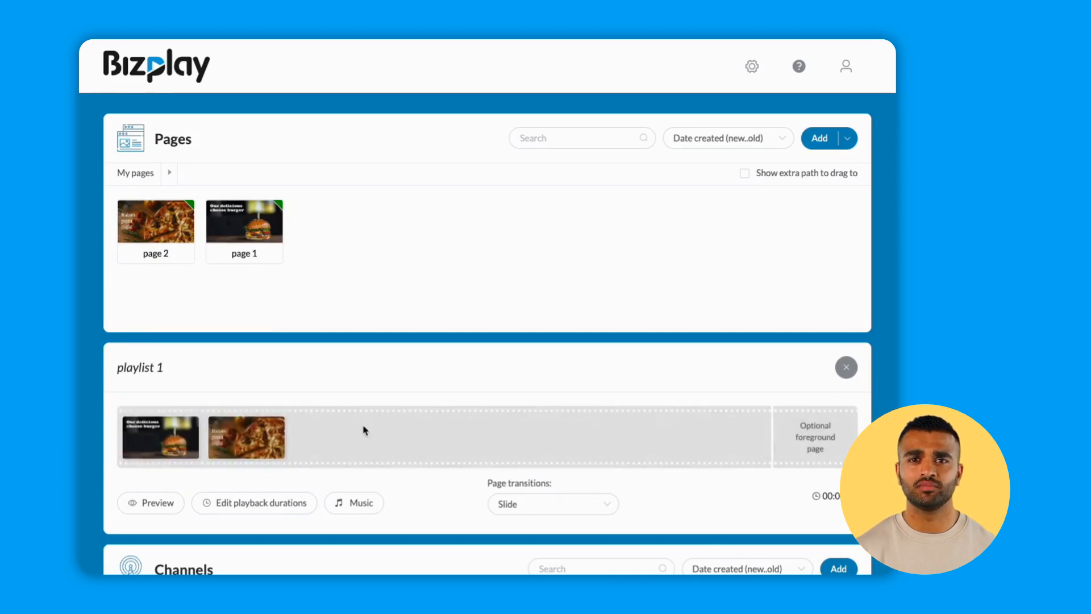
Set the playback duration of both playlist pages to 5 seconds and the page transition to Fade, saving the durations.
{"action": "left_click", "coordinate": [266, 510]}
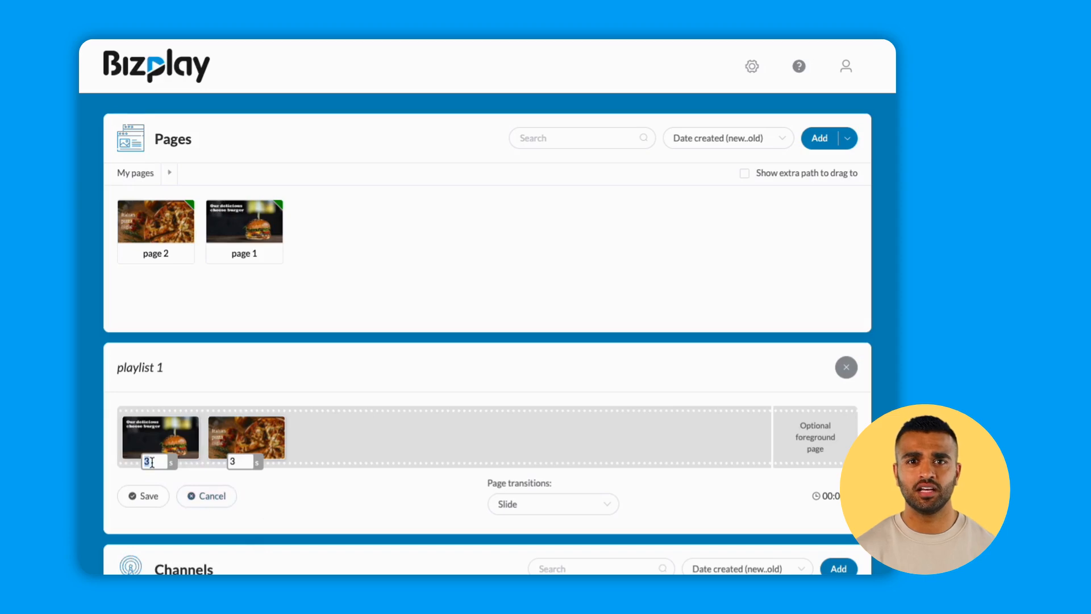
{"action": "type", "text": "5"}
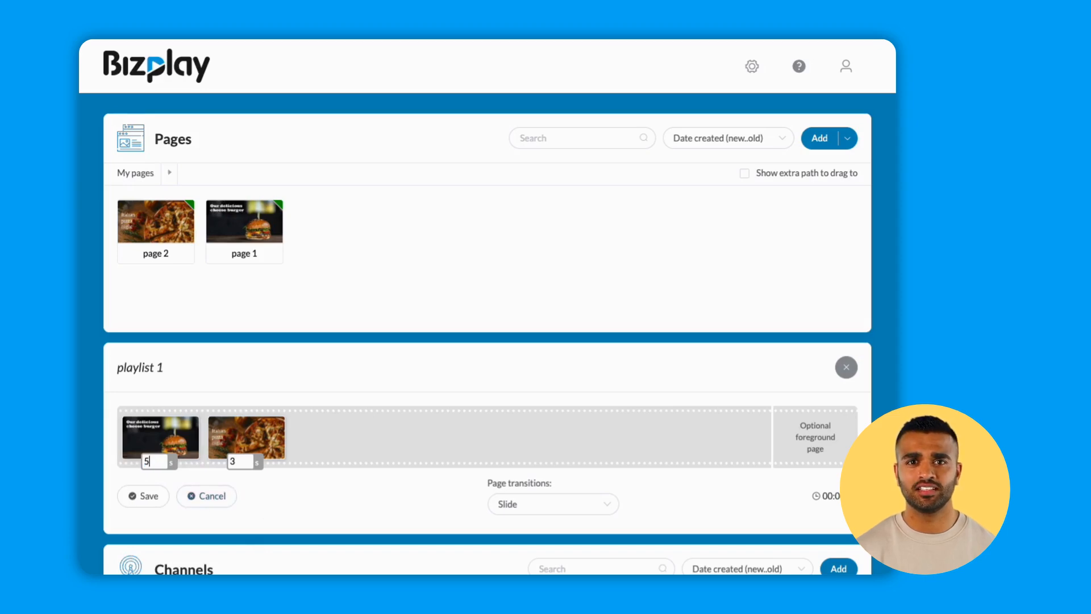
{"action": "type", "text": "5"}
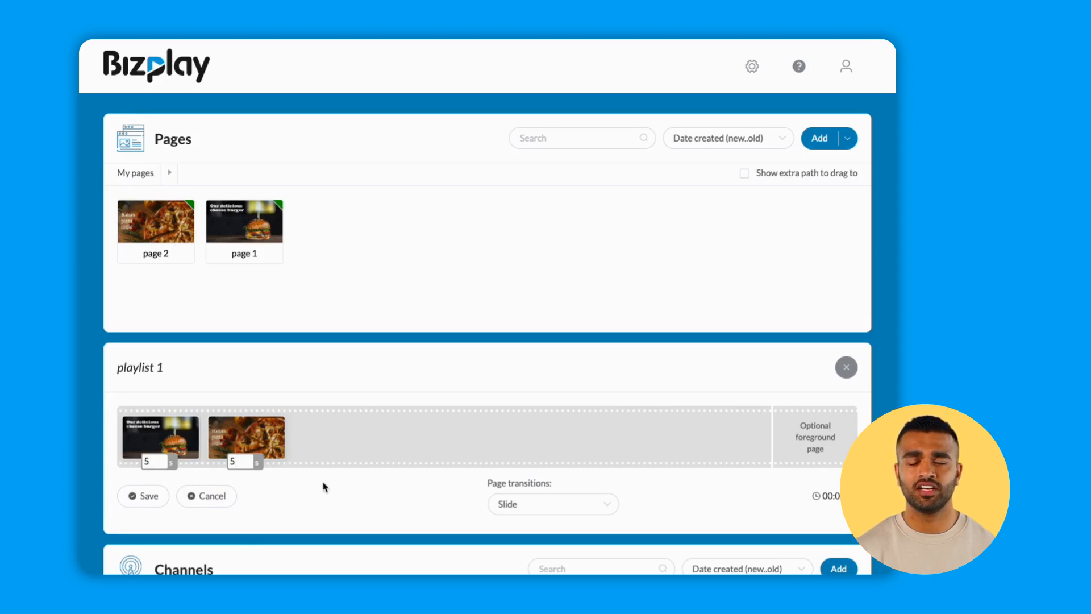
{"action": "left_click", "coordinate": [549, 505]}
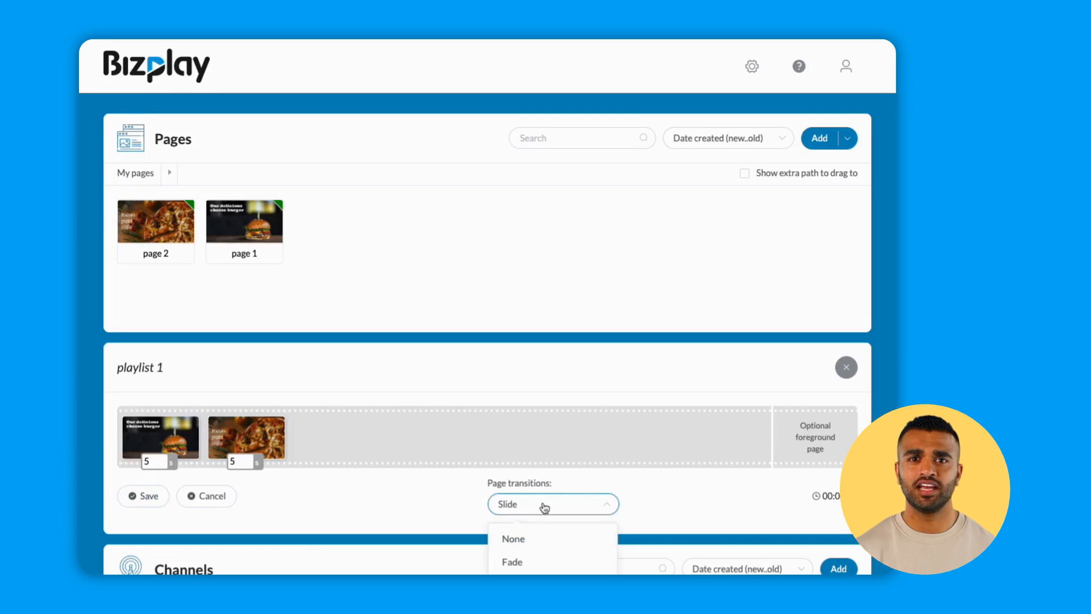
{"action": "left_click", "coordinate": [513, 562]}
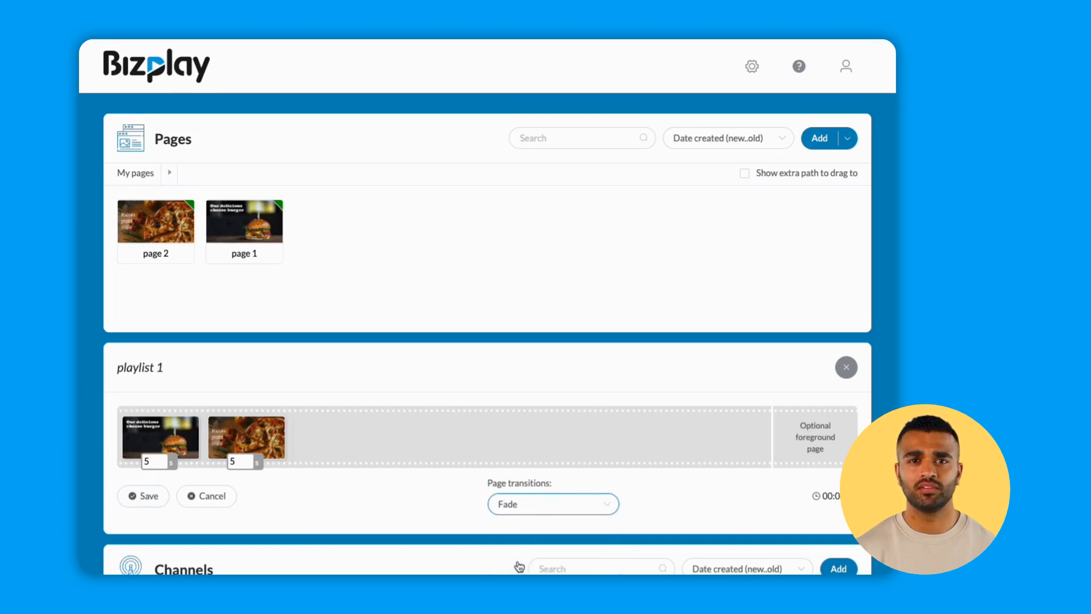
{"action": "left_click", "coordinate": [142, 502]}
Preview playlist 1 and close the playlist.
{"action": "left_click", "coordinate": [160, 505]}
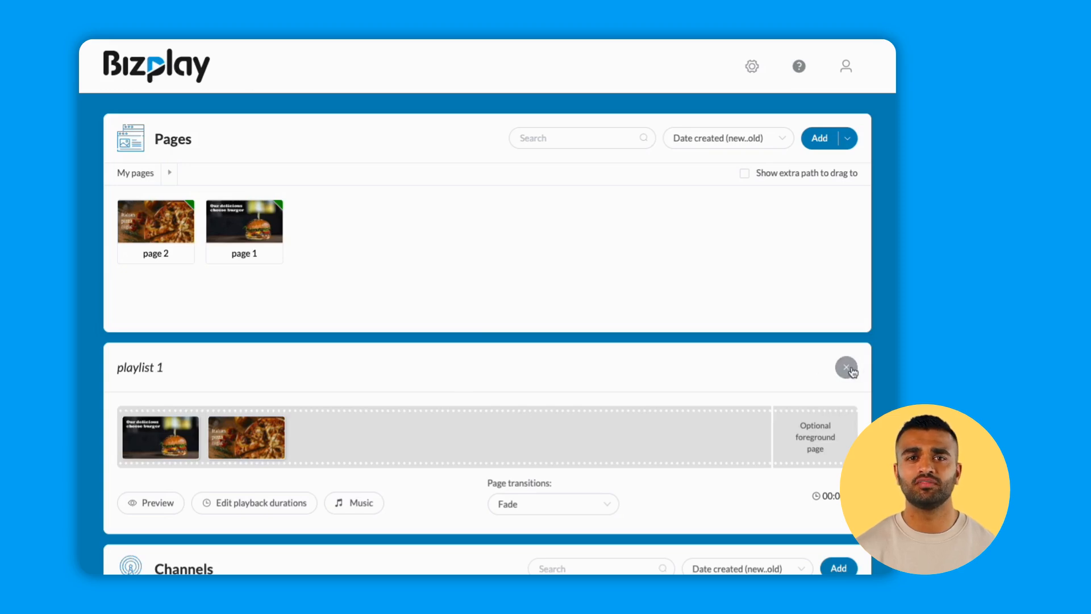
{"action": "left_click", "coordinate": [847, 368]}
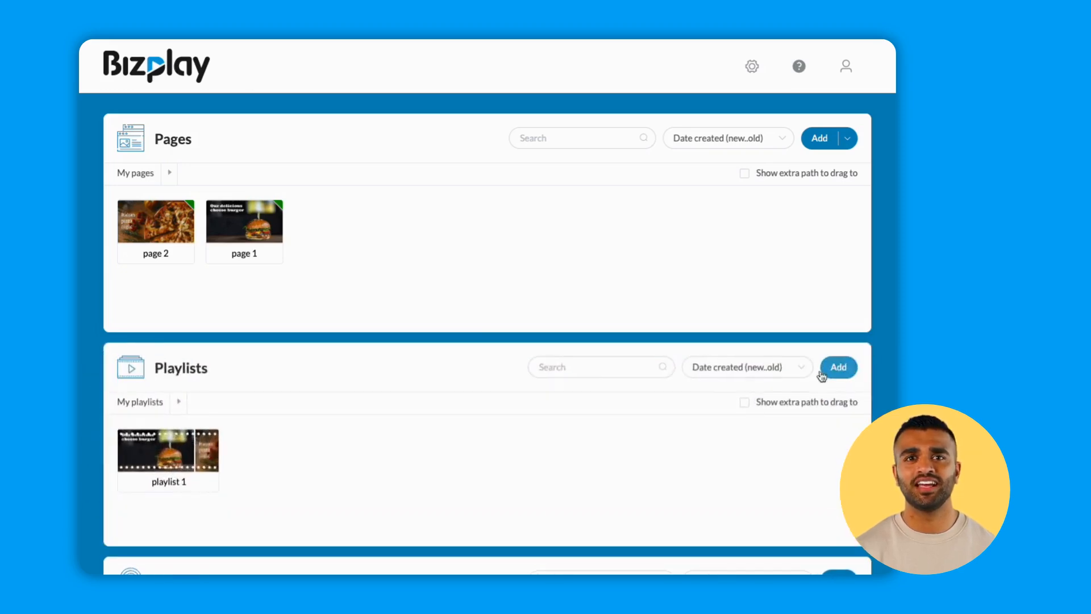
Create a page named News from the "Yellow - News" sample in the Fresh company collection.
{"action": "left_click", "coordinate": [847, 139]}
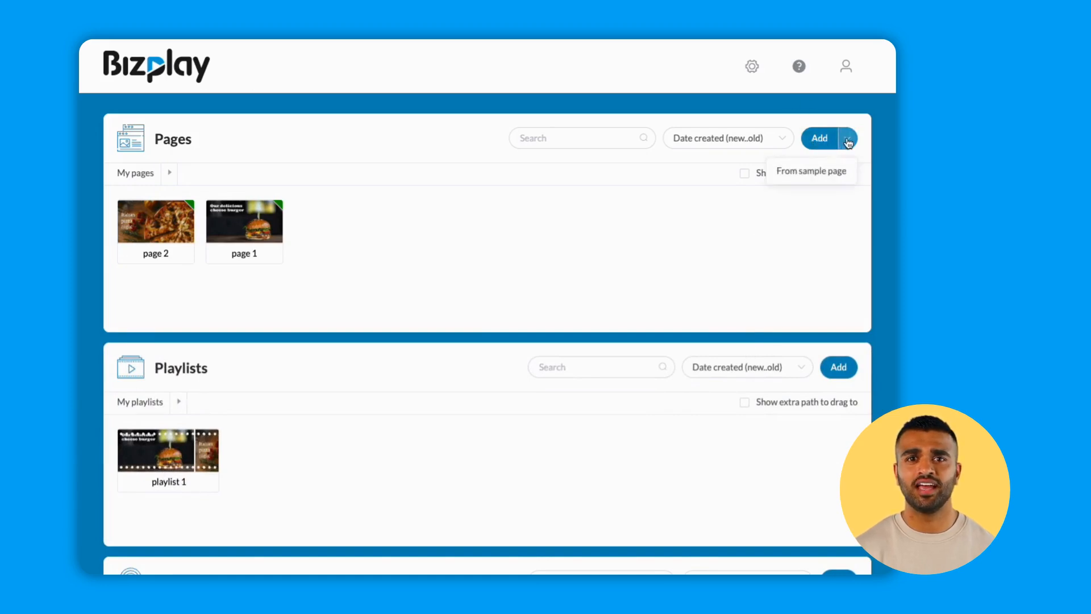
{"action": "left_click", "coordinate": [837, 173]}
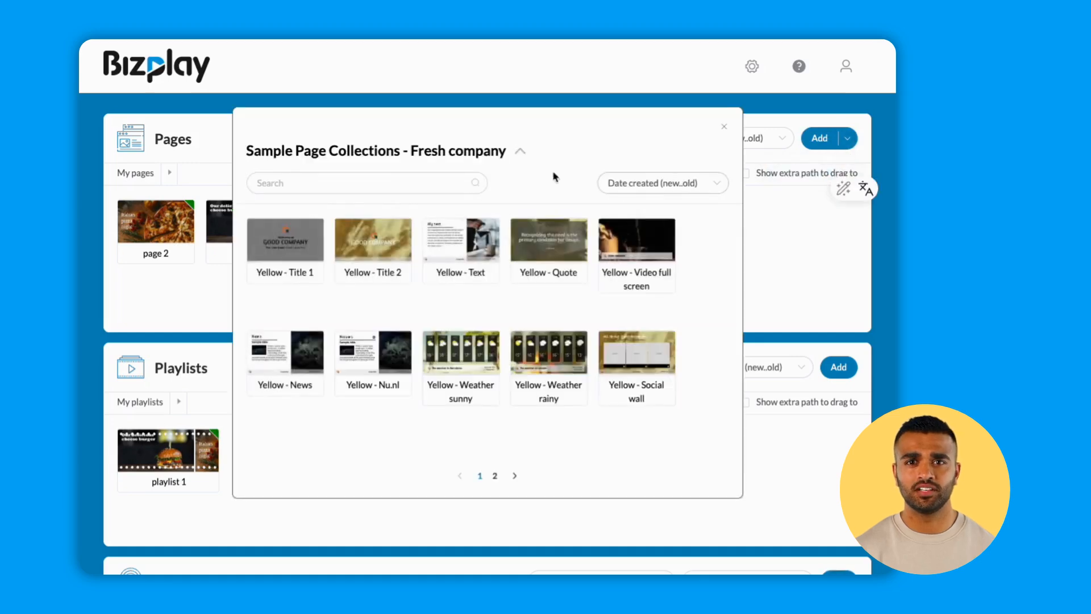
{"action": "left_click", "coordinate": [522, 156]}
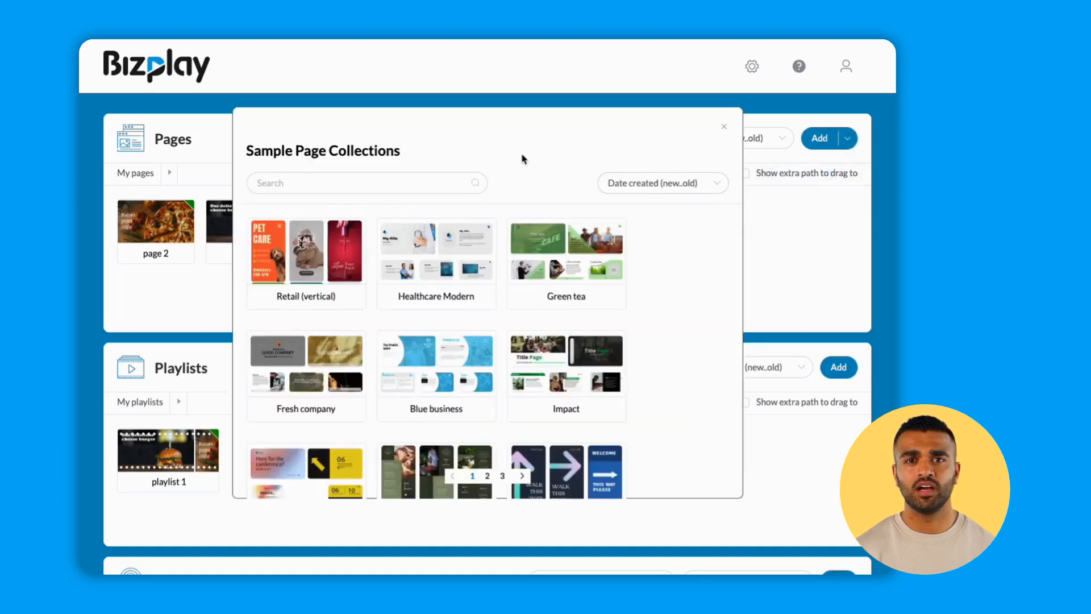
{"action": "left_click", "coordinate": [482, 476]}
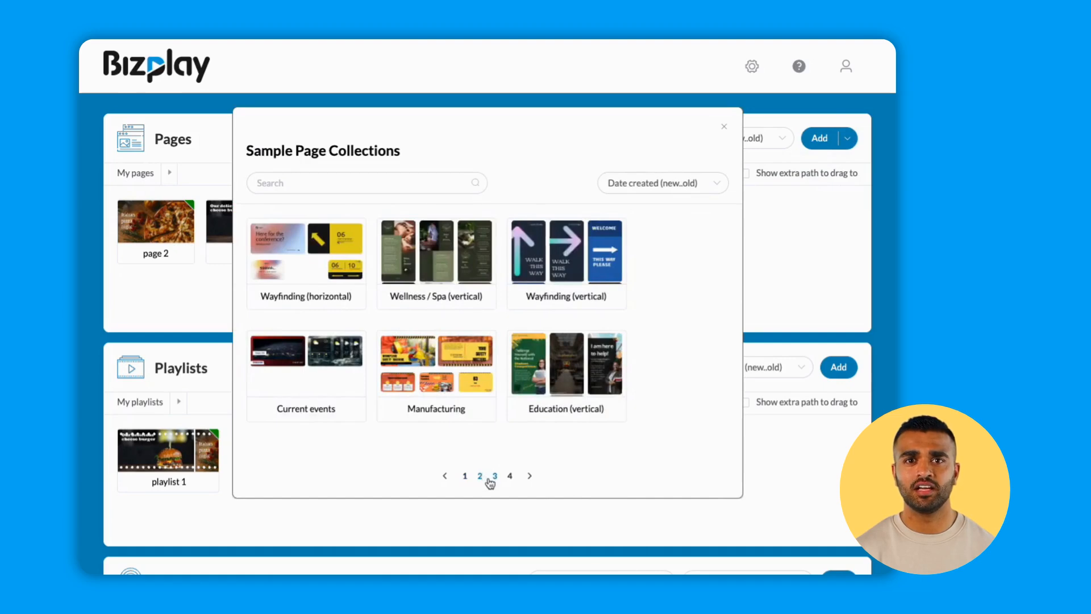
{"action": "left_click", "coordinate": [493, 479]}
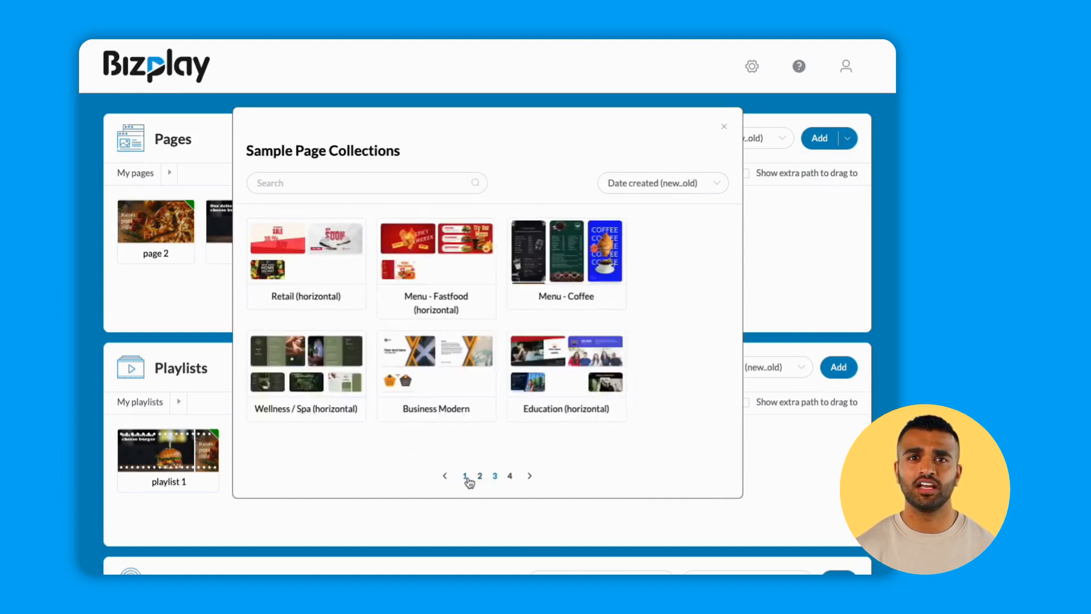
{"action": "left_click", "coordinate": [466, 478]}
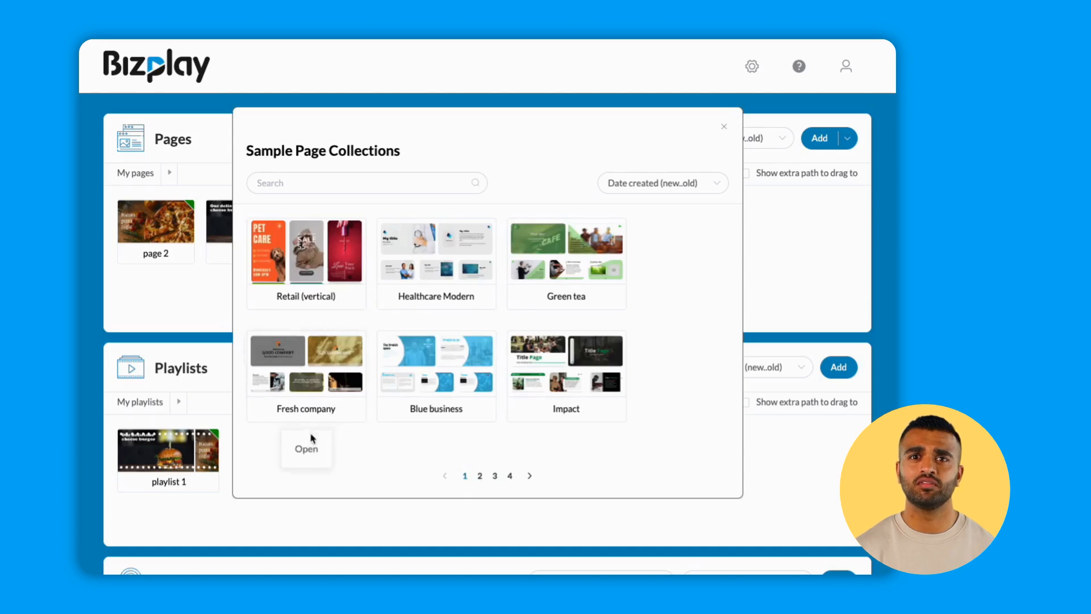
{"action": "left_click", "coordinate": [309, 447]}
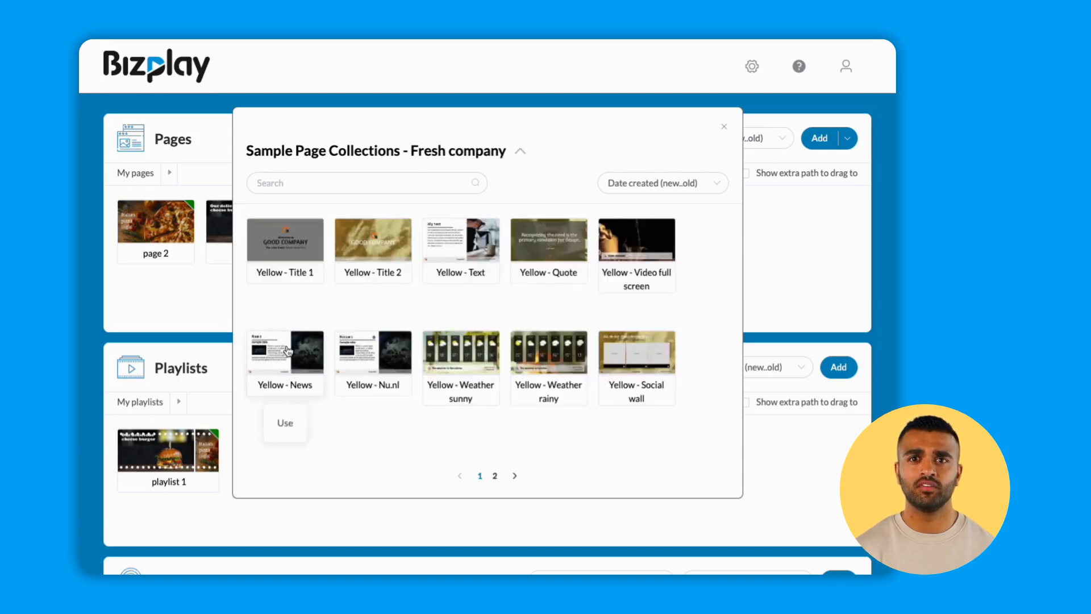
{"action": "left_click", "coordinate": [289, 426]}
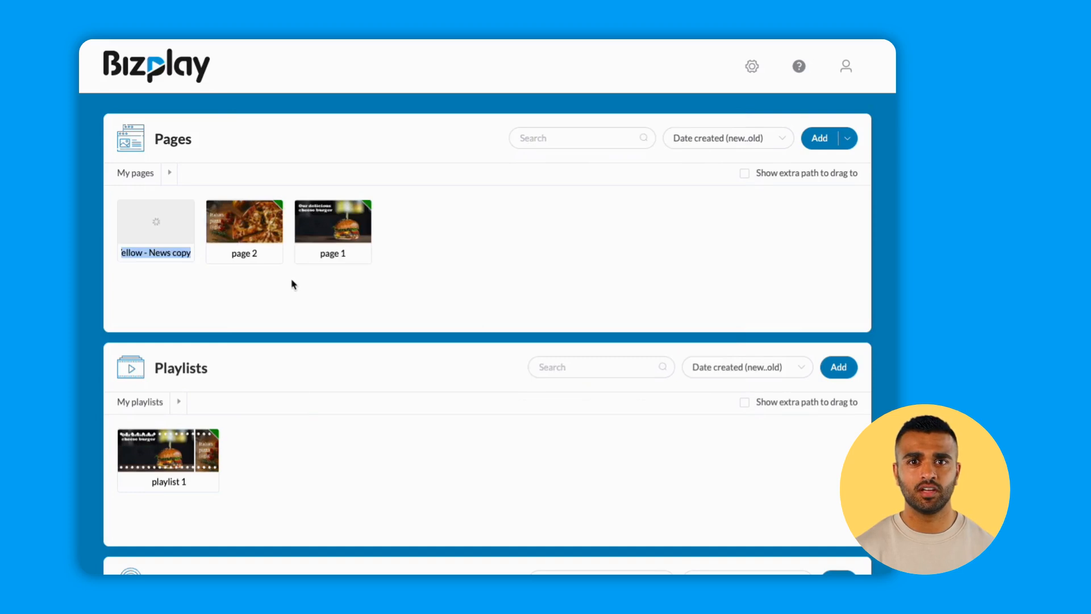
{"action": "type", "text": "News"}
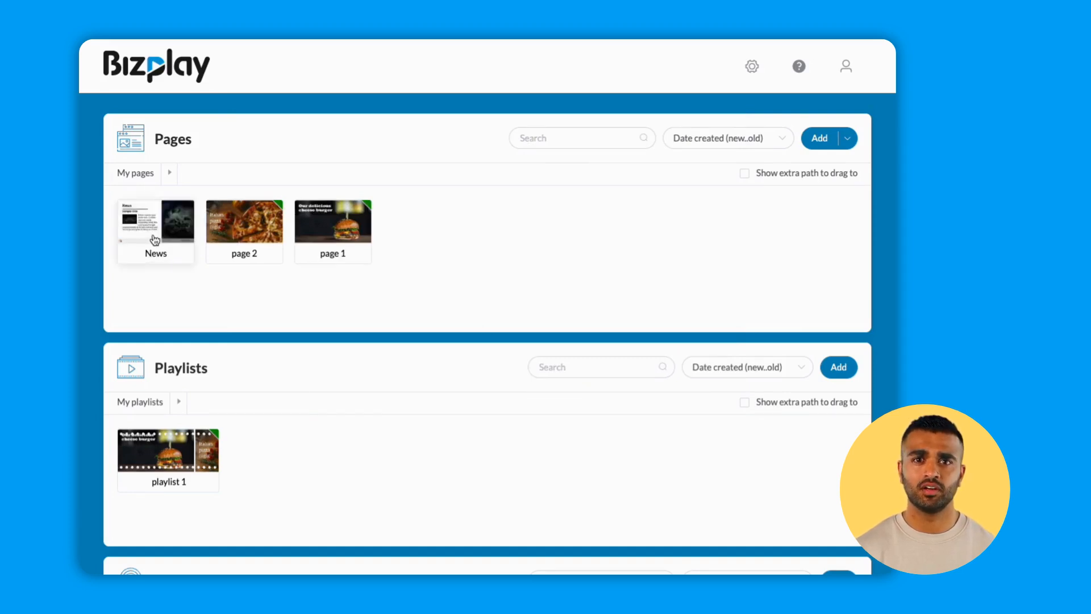
Open the News page for editing and set the news article element's source to NY Times.
{"action": "right_click", "coordinate": [154, 240]}
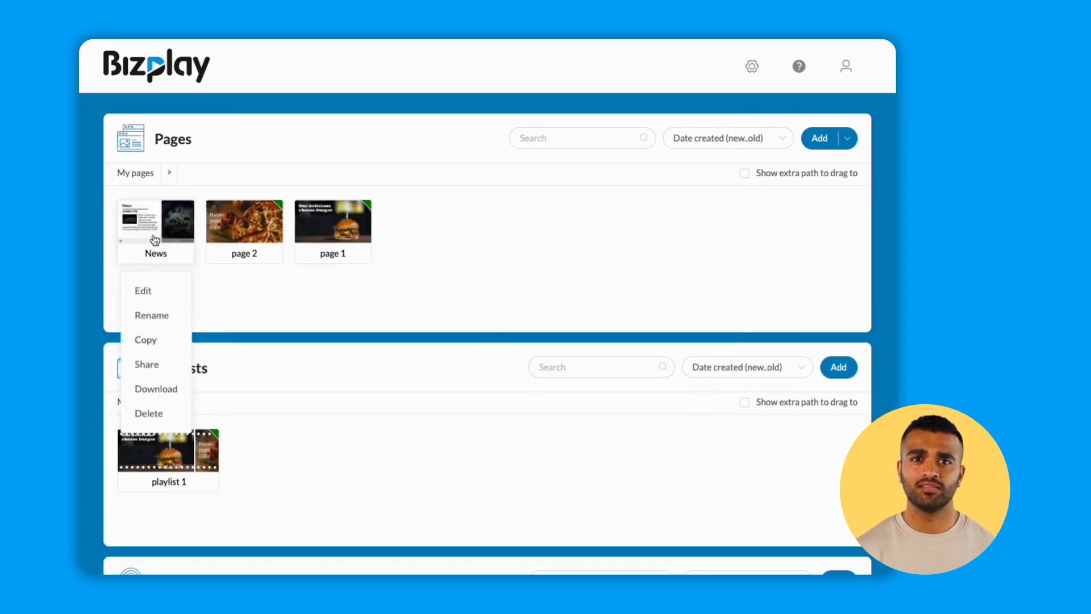
{"action": "left_click", "coordinate": [149, 284]}
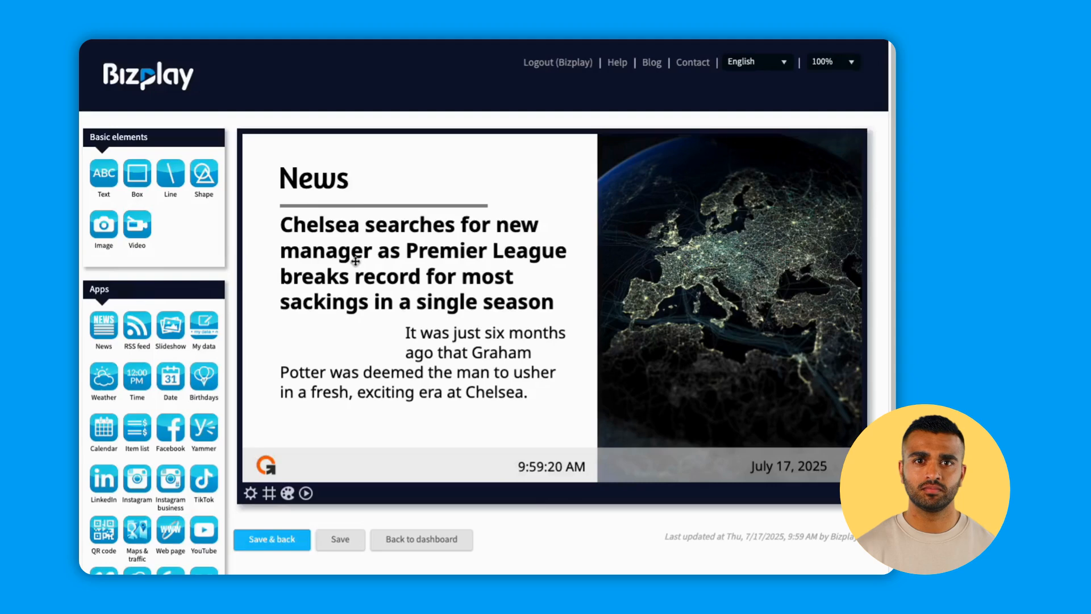
{"action": "left_click", "coordinate": [355, 261]}
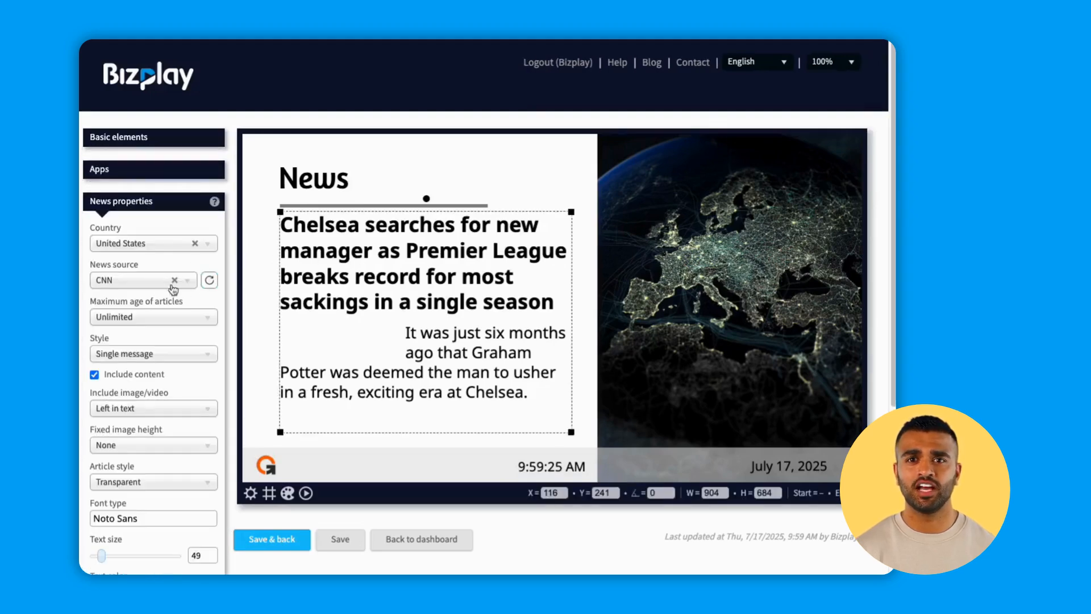
{"action": "left_click", "coordinate": [146, 284]}
{"action": "scroll", "coordinate": [138, 353], "scroll_direction": "down", "scroll_amount": 5}
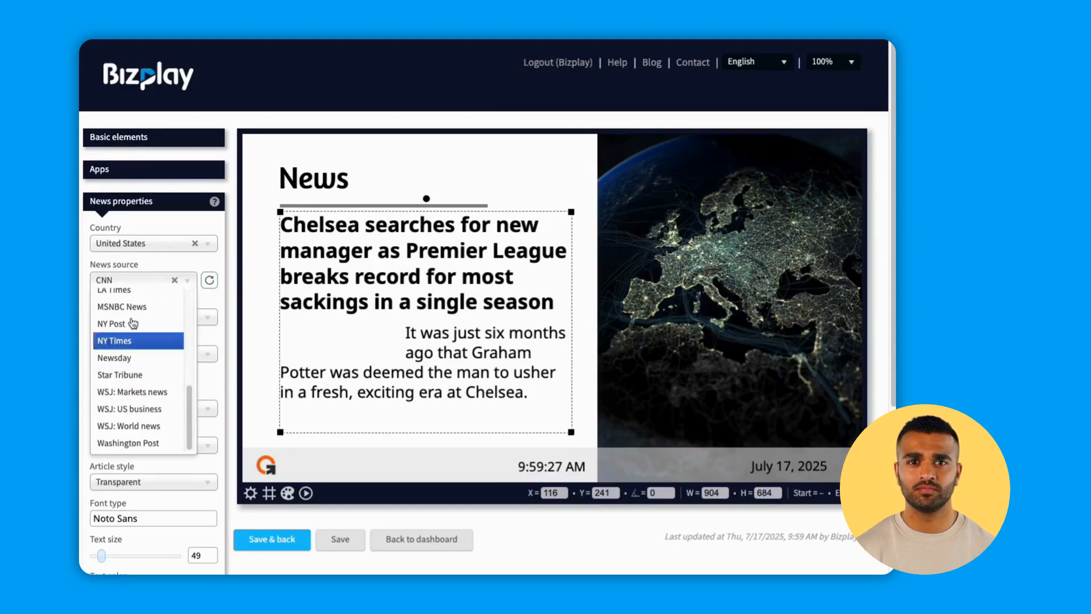
{"action": "left_click", "coordinate": [146, 348]}
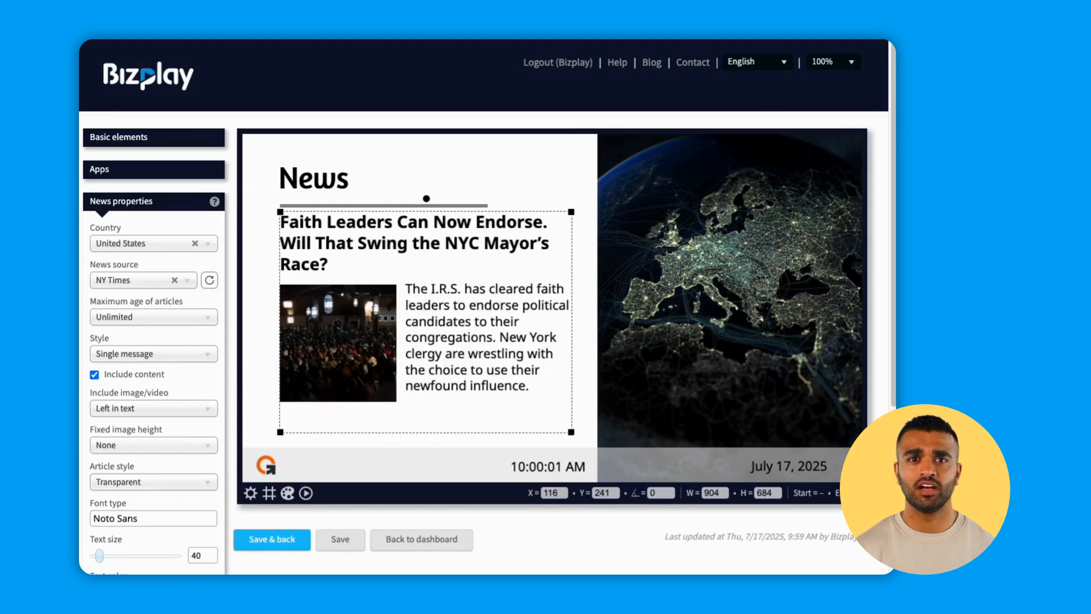
Set the news article's font to Arial, save the page and return to the dashboard.
{"action": "left_click", "coordinate": [133, 519]}
{"action": "scroll", "coordinate": [148, 549], "scroll_direction": "down", "scroll_amount": 2}
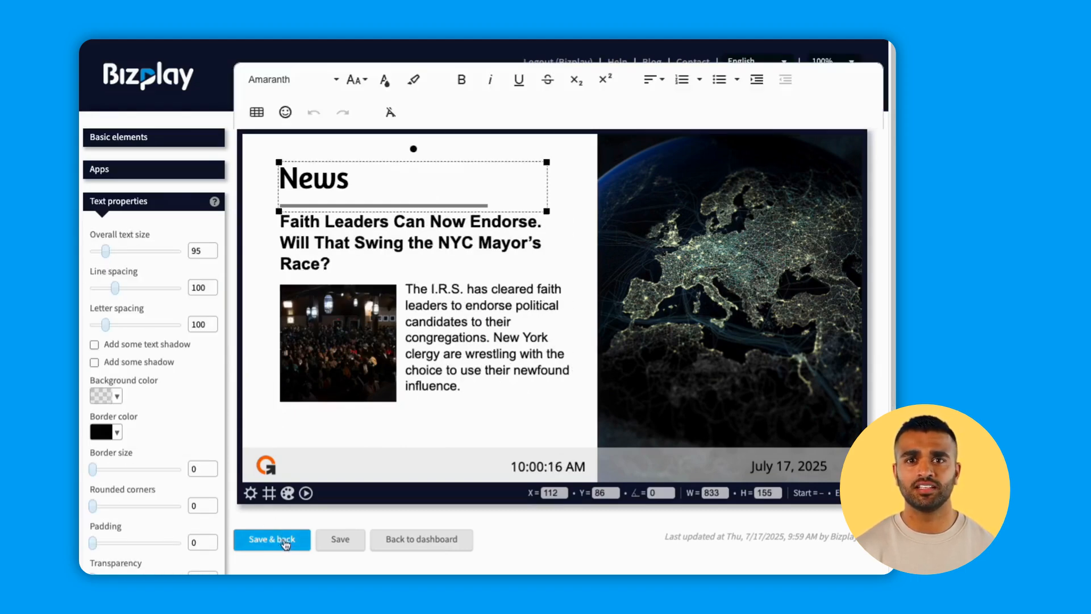
{"action": "left_click", "coordinate": [285, 543]}
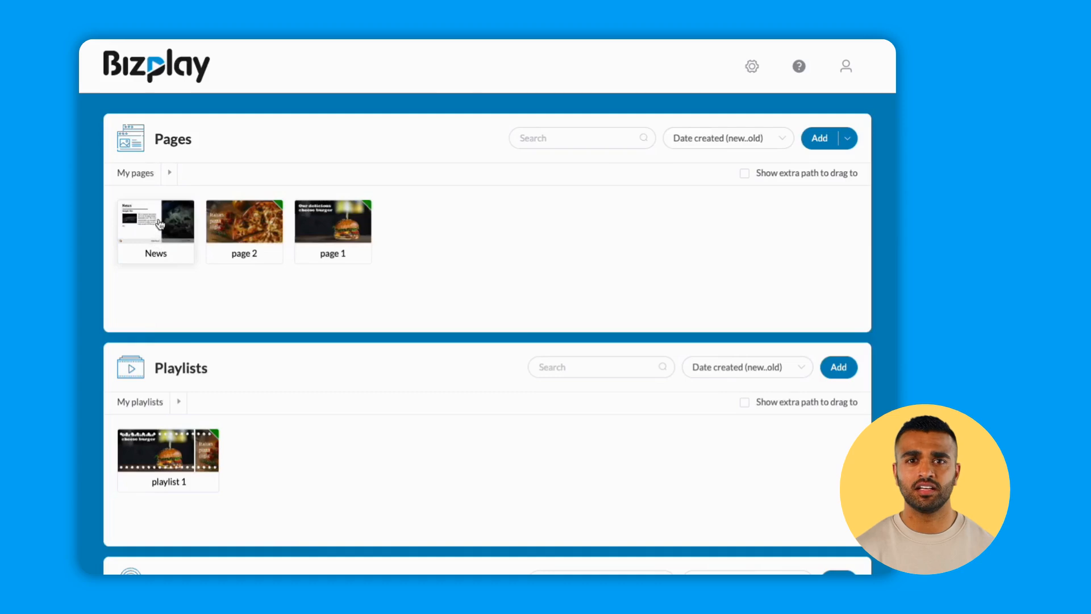
Add the News page to the end of playlist 1, open the playlist and collapse the Pages section.
{"action": "left_click_drag", "start_coordinate": [155, 222], "coordinate": [185, 445]}
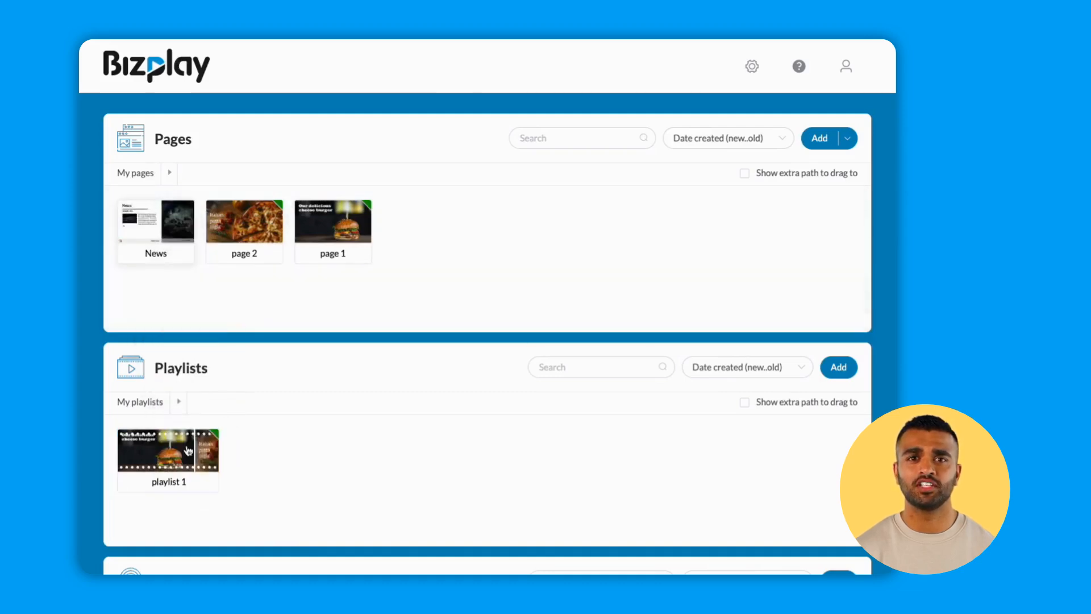
{"action": "left_click", "coordinate": [185, 445]}
{"action": "left_click", "coordinate": [435, 136]}
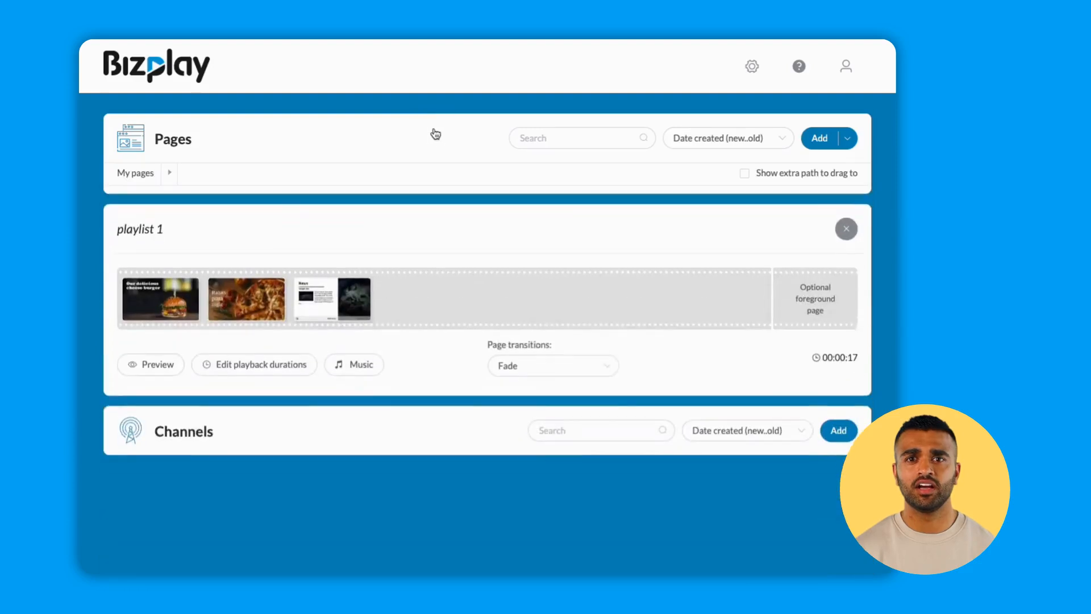
Expand the Channels section and create a channel named "channel 1".
{"action": "left_click", "coordinate": [295, 399]}
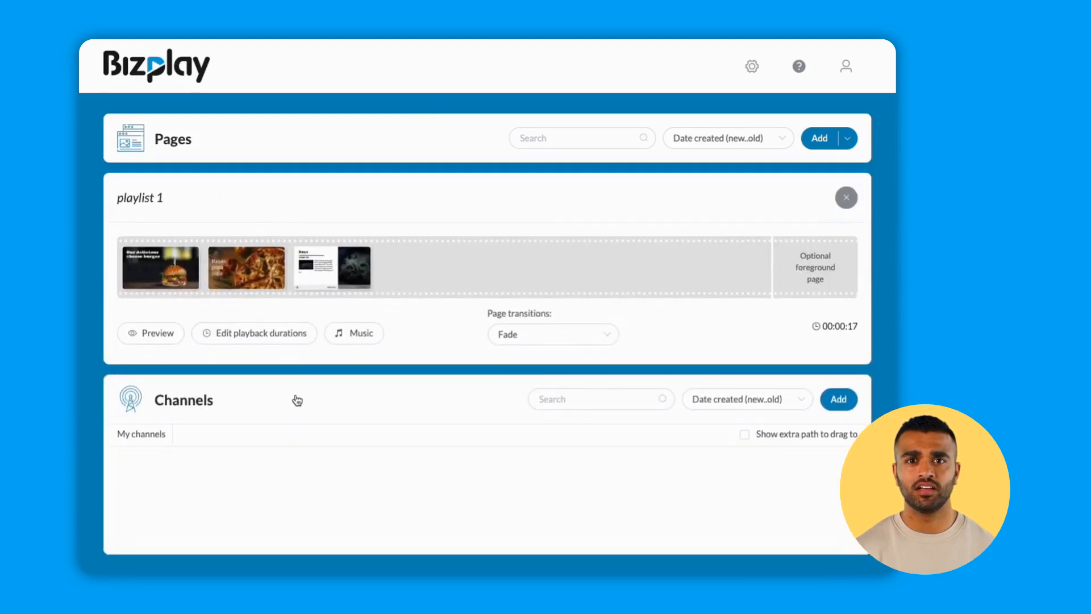
{"action": "left_click", "coordinate": [844, 400]}
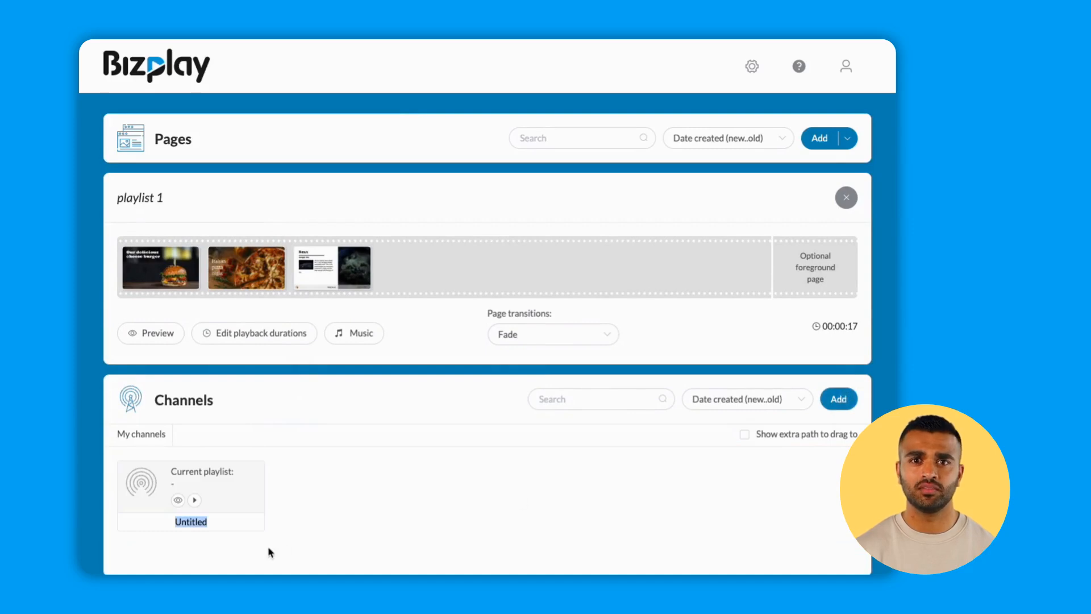
{"action": "type", "text": "channel 1"}
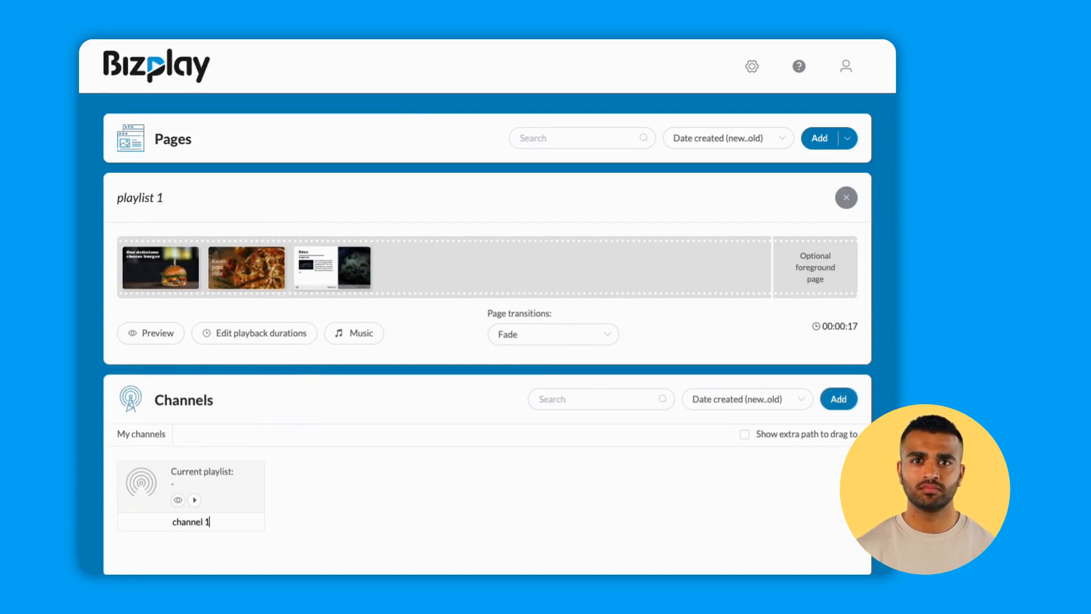
{"action": "key", "text": "Return"}
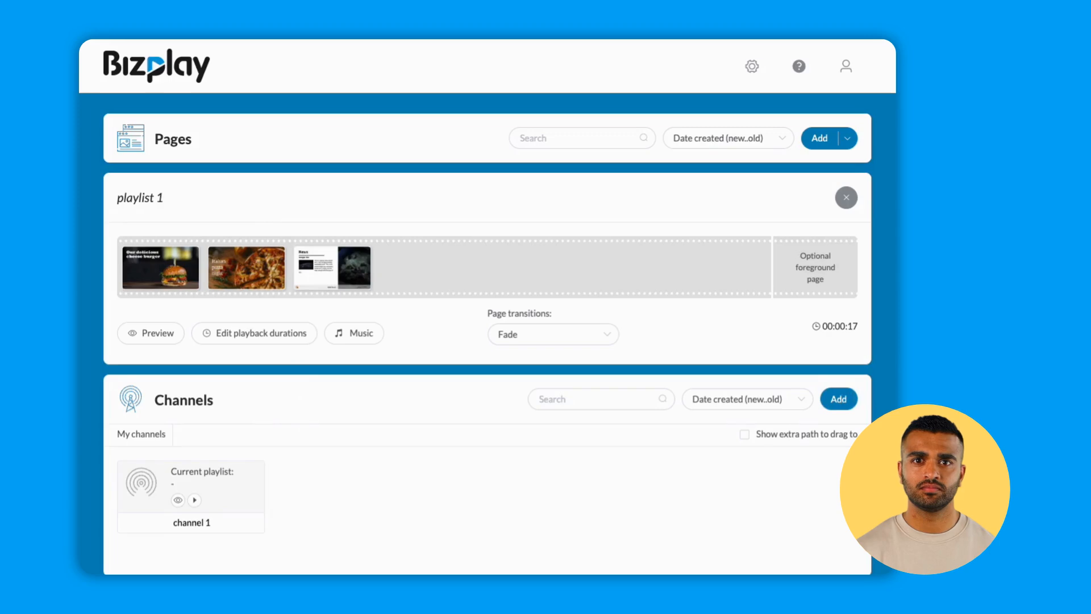
Close playlist 1 and assign it to channel 1 with continuous play, saving the schedule entry and closing the channel.
{"action": "left_click", "coordinate": [847, 200]}
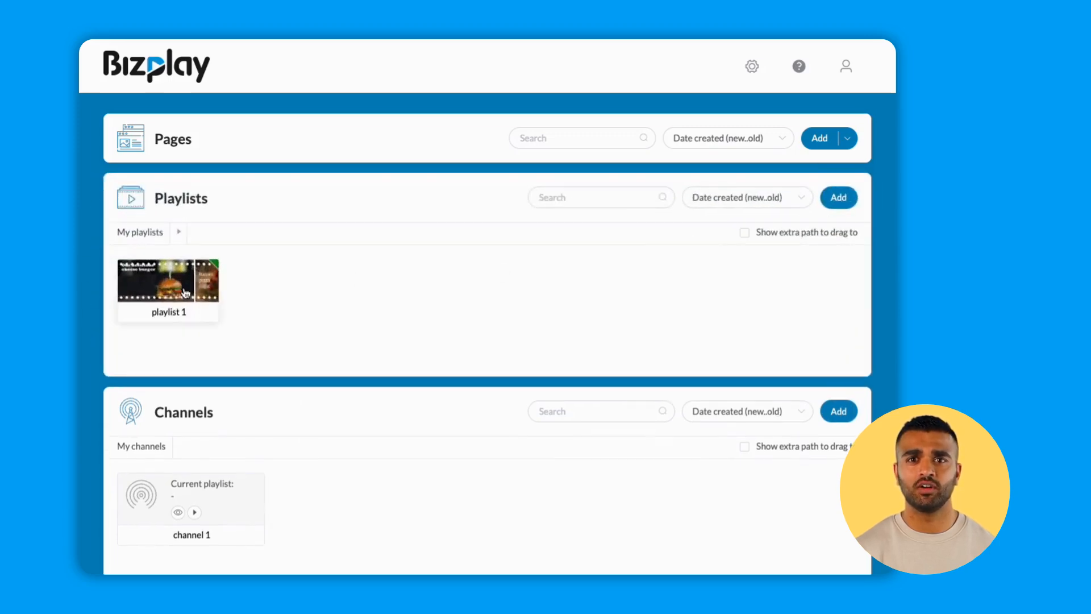
{"action": "left_click_drag", "start_coordinate": [178, 289], "coordinate": [195, 514]}
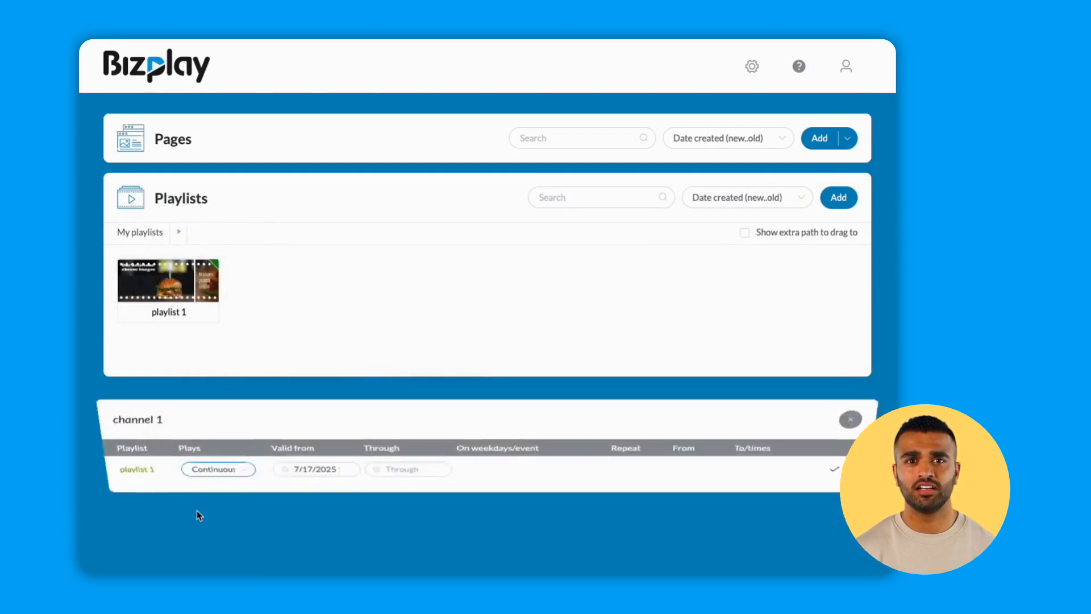
{"action": "left_click", "coordinate": [218, 476]}
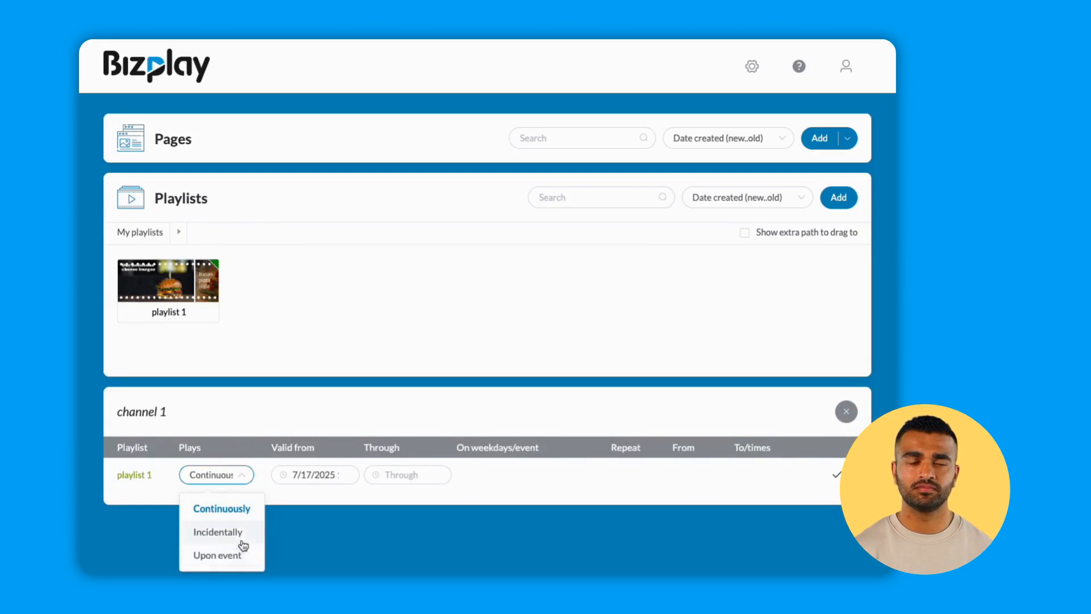
{"action": "left_click", "coordinate": [243, 511]}
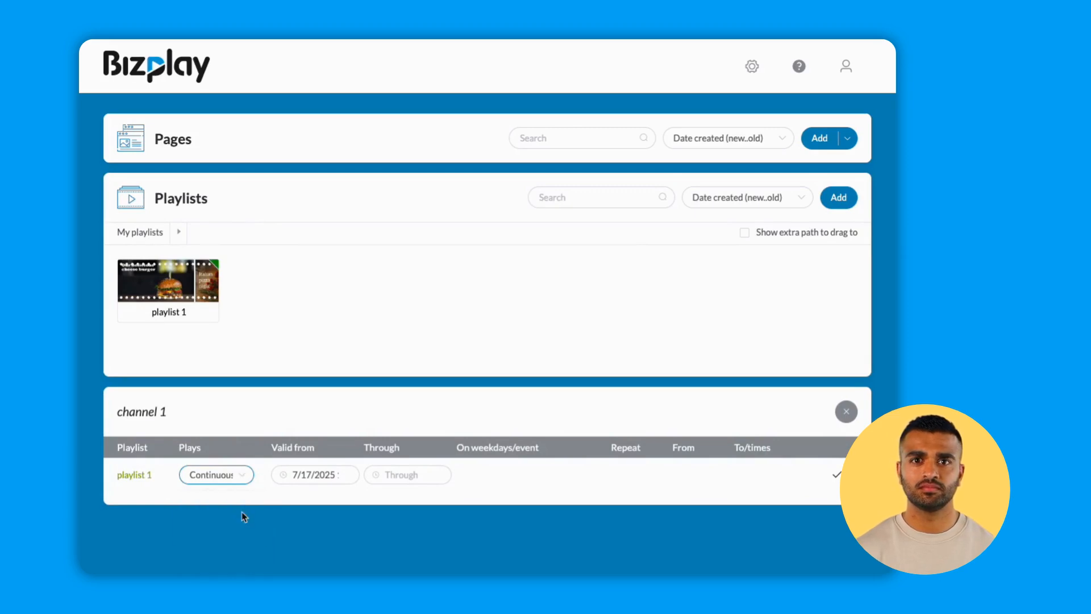
{"action": "left_click", "coordinate": [835, 476]}
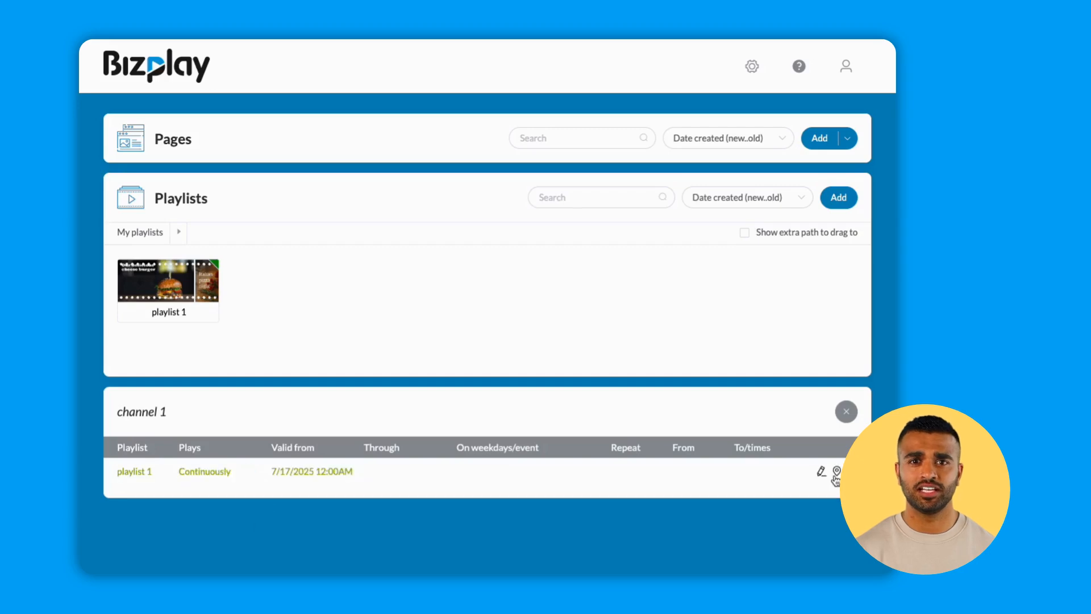
{"action": "left_click", "coordinate": [849, 417]}
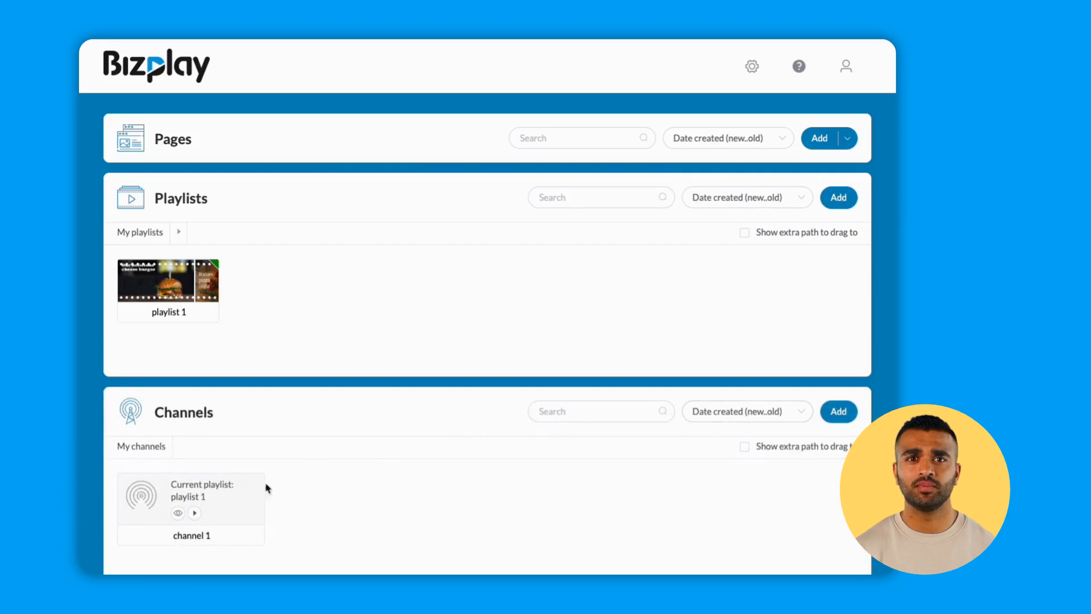
View channel 1's option for playing on a new device and copy its address for playback in an arbitrary web browser.
{"action": "left_click", "coordinate": [195, 515]}
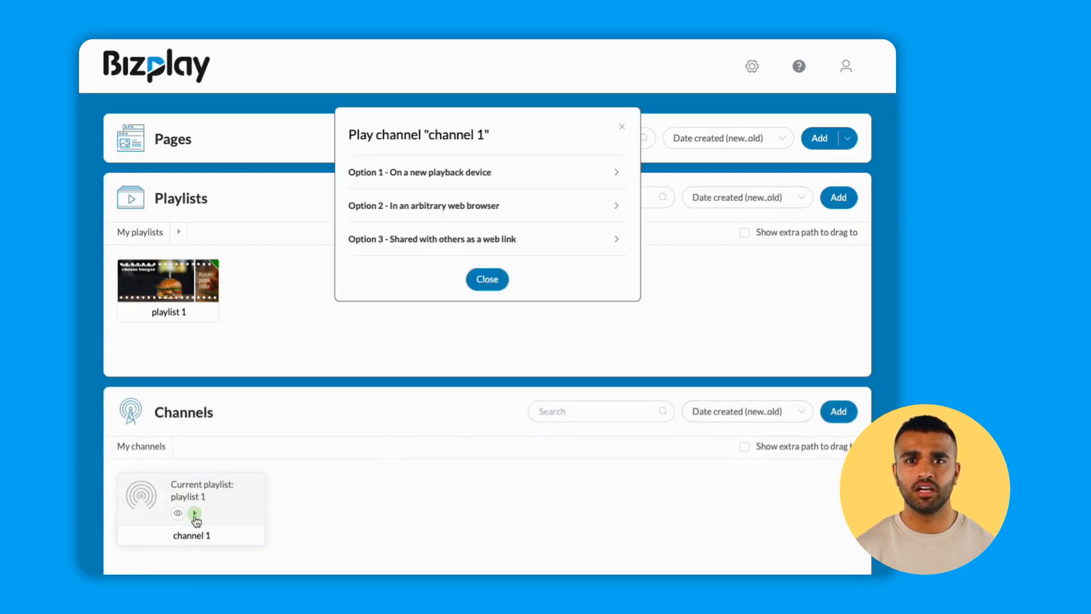
{"action": "left_click", "coordinate": [573, 182]}
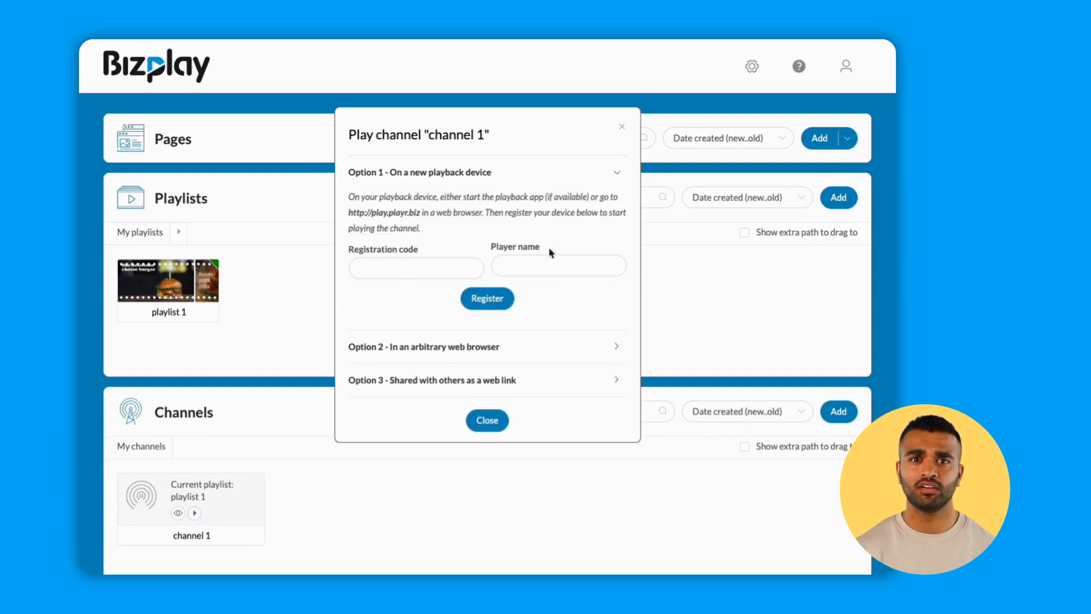
{"action": "left_click", "coordinate": [531, 347]}
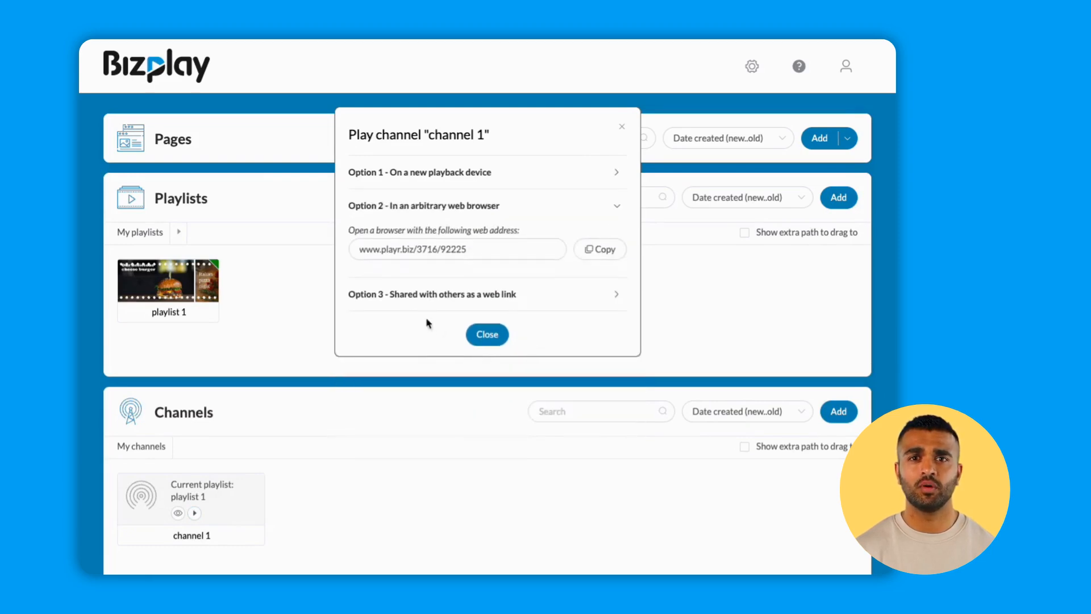
{"action": "left_click", "coordinate": [589, 253]}
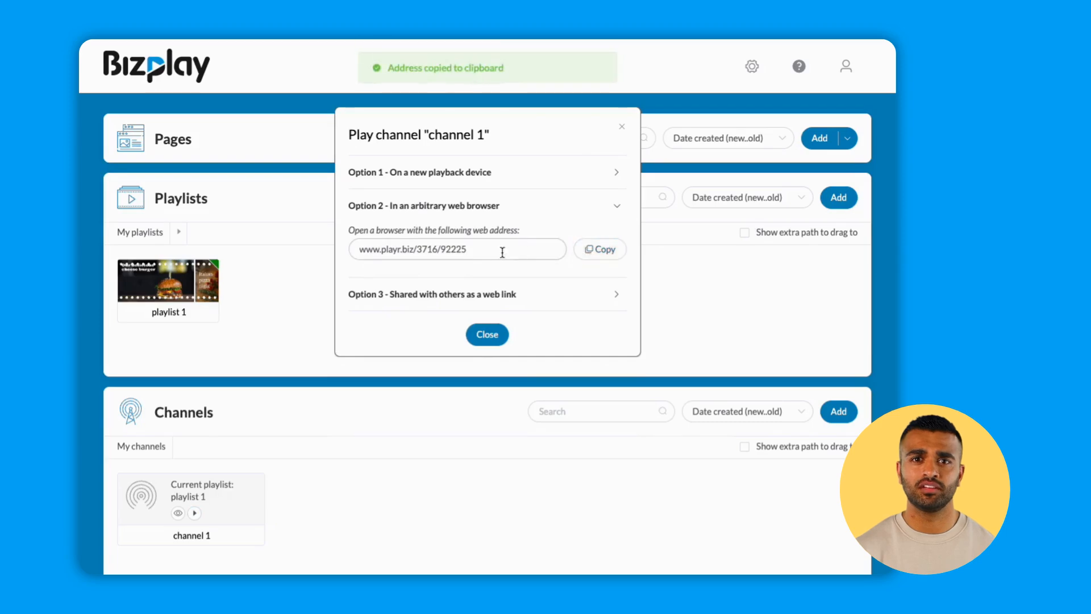